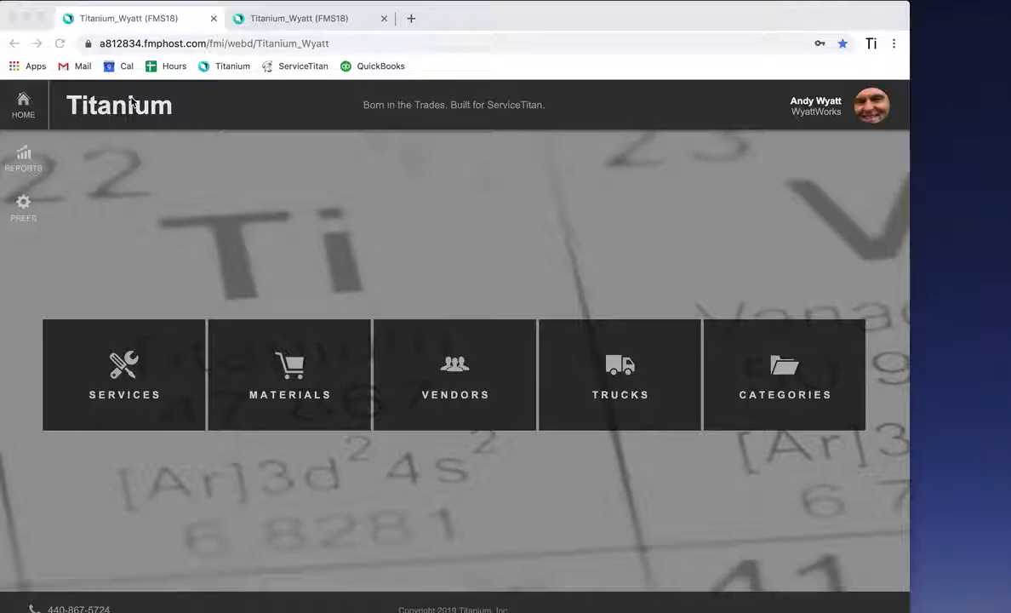
Step: Open the DP112 service from the Appliance > Disposer category of the services list
{"action": "left_click", "coordinate": [266, 28]}
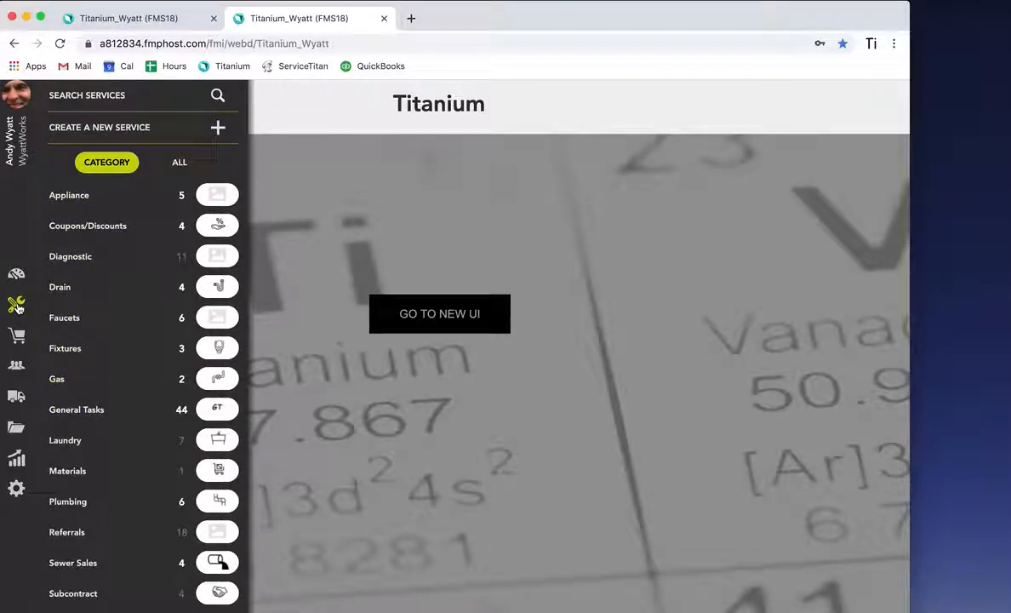
{"action": "left_click", "coordinate": [64, 197]}
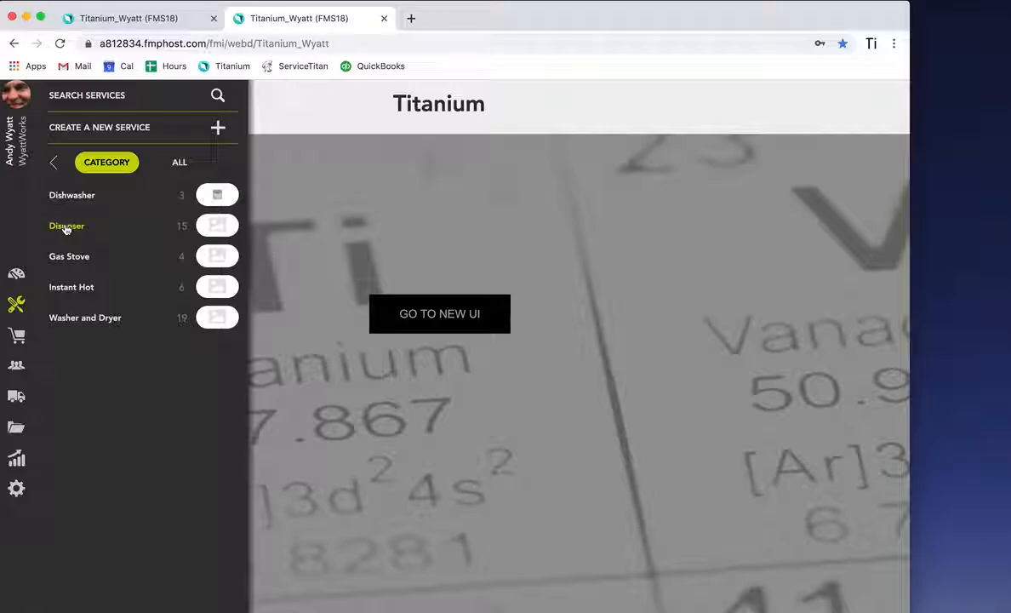
{"action": "left_click", "coordinate": [66, 228]}
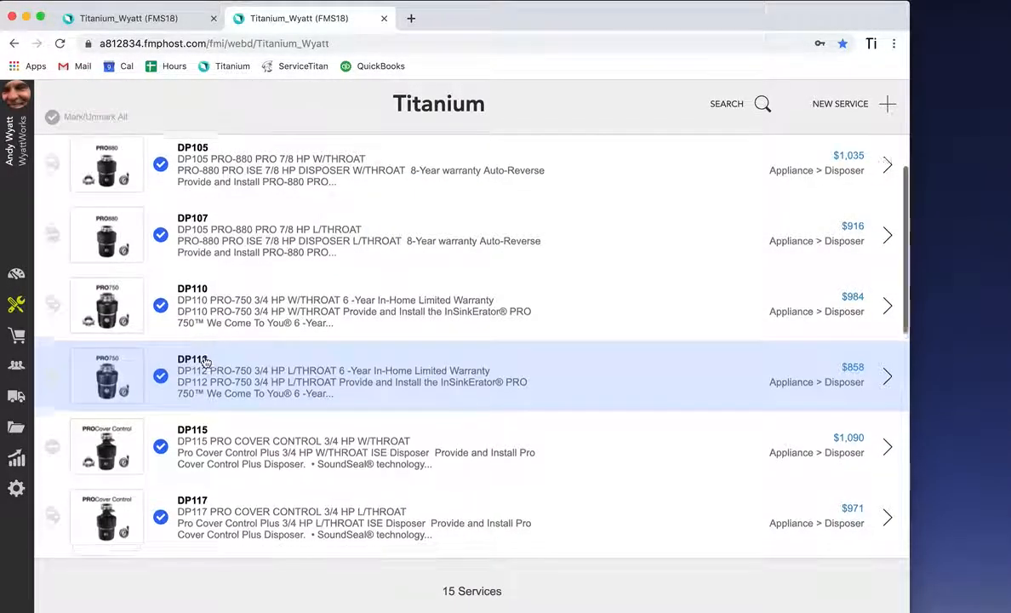
{"action": "scroll", "coordinate": [205, 361], "scroll_direction": "down", "scroll_amount": 2}
{"action": "scroll", "coordinate": [205, 362], "scroll_direction": "up", "scroll_amount": 2}
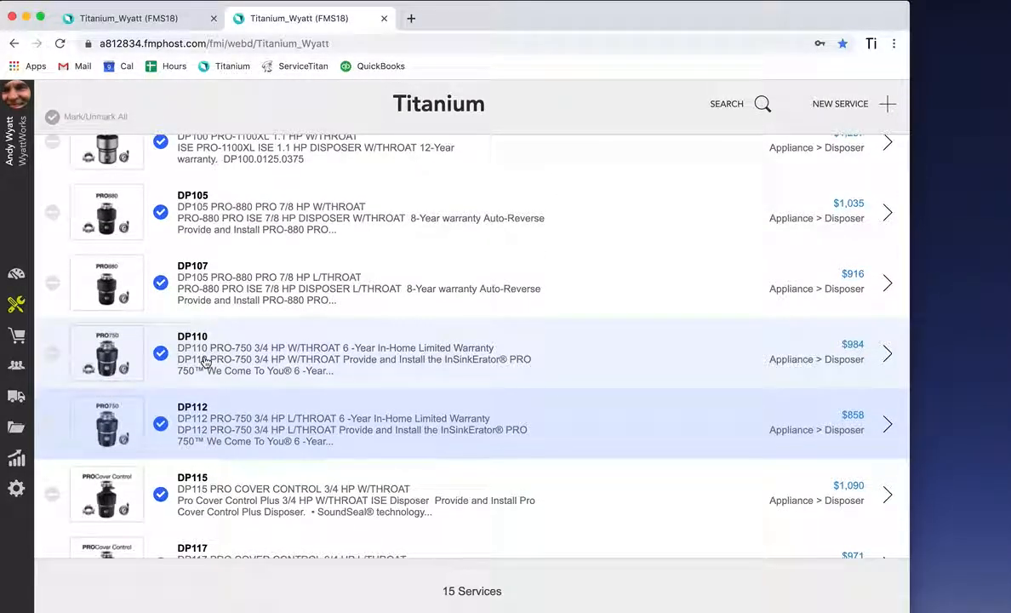
{"action": "scroll", "coordinate": [204, 361], "scroll_direction": "down", "scroll_amount": 1}
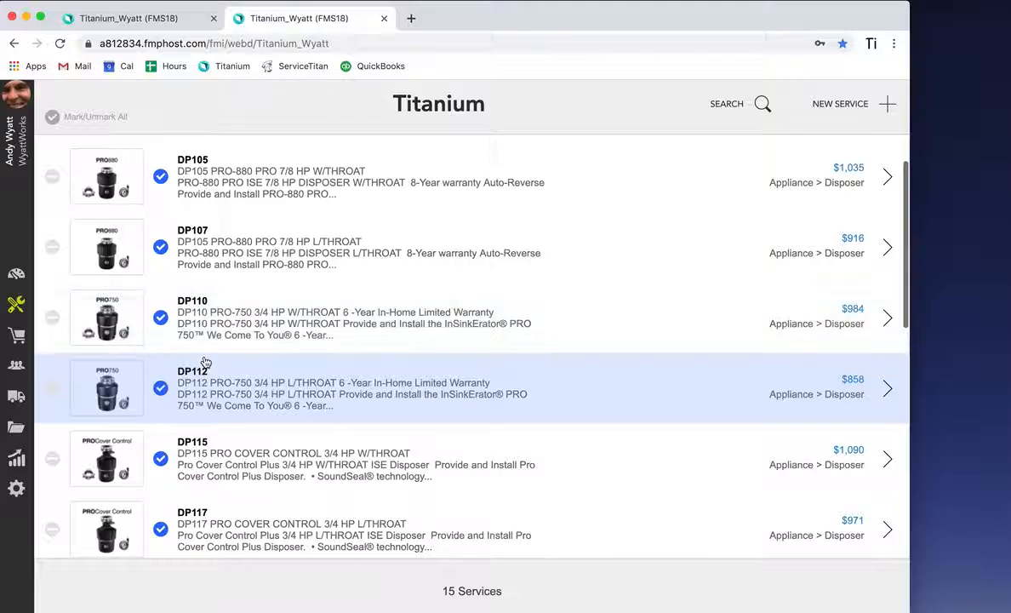
{"action": "left_click", "coordinate": [274, 392]}
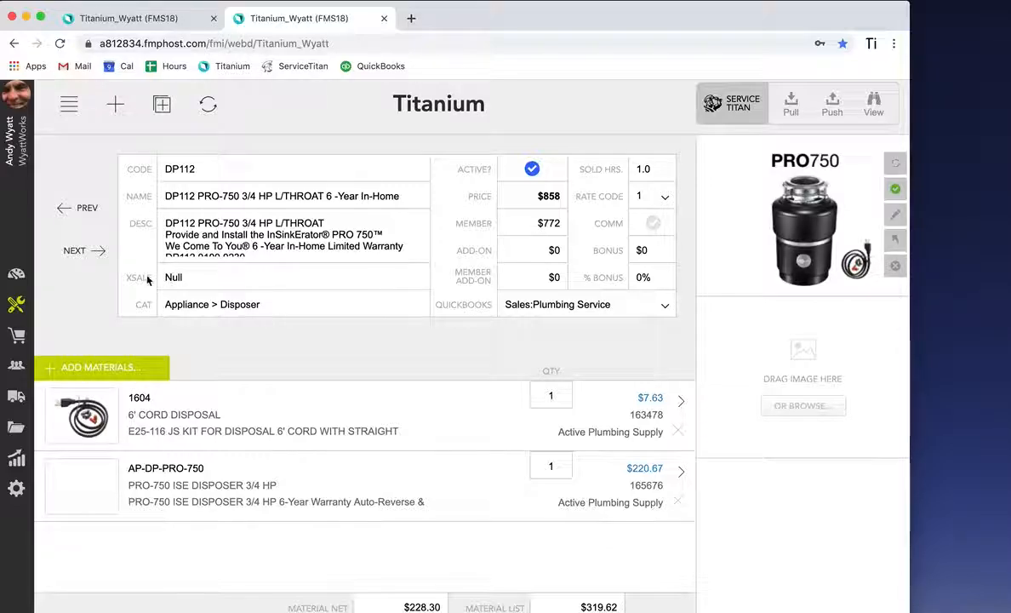
Step: Open the service's category chooser and close it without changing the category
{"action": "left_click", "coordinate": [232, 311]}
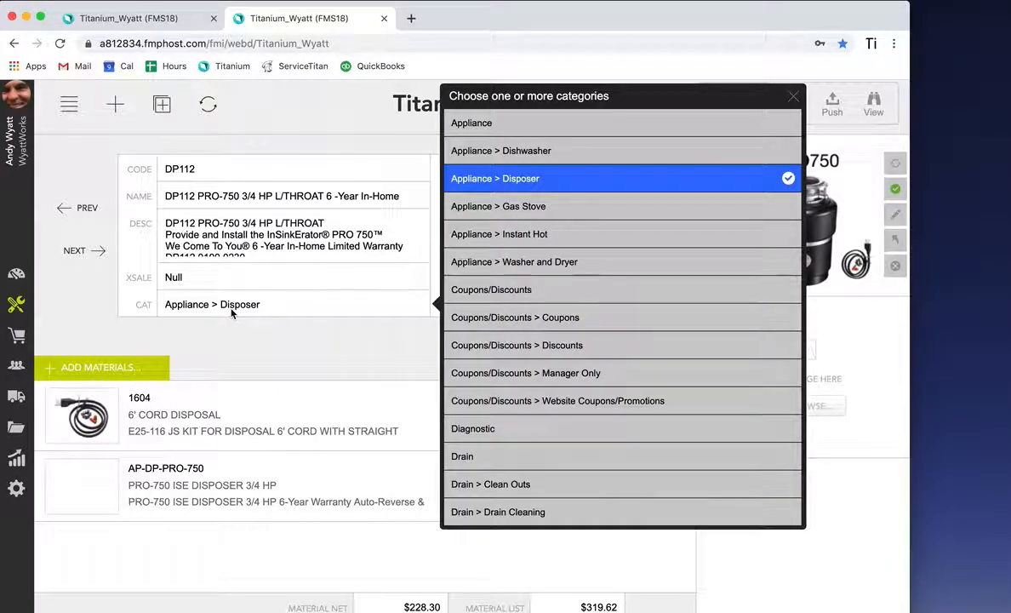
{"action": "scroll", "coordinate": [550, 300], "scroll_direction": "down", "scroll_amount": 5}
{"action": "scroll", "coordinate": [549, 301], "scroll_direction": "up", "scroll_amount": 5}
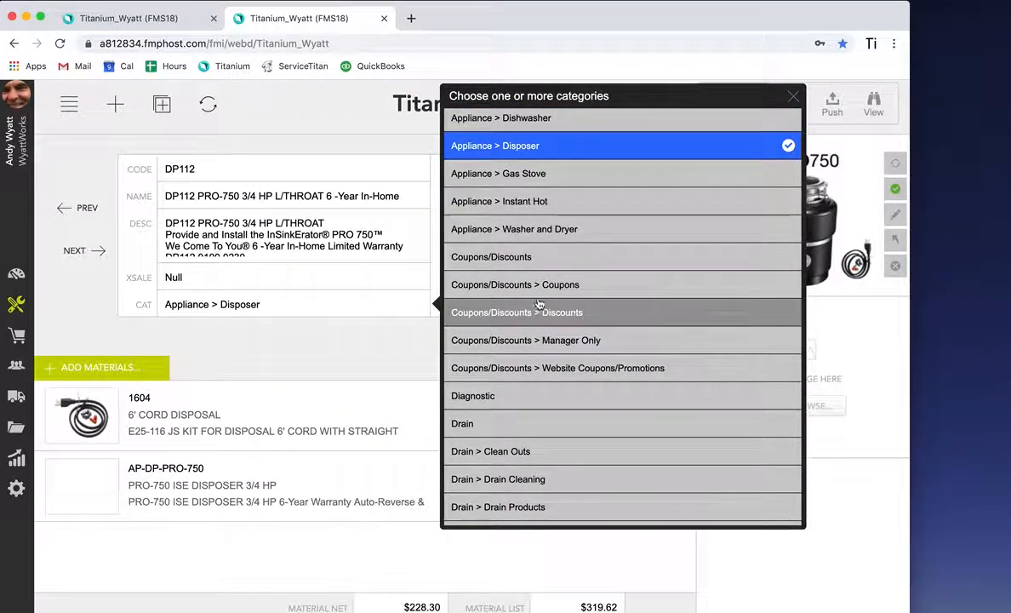
{"action": "left_click", "coordinate": [387, 348]}
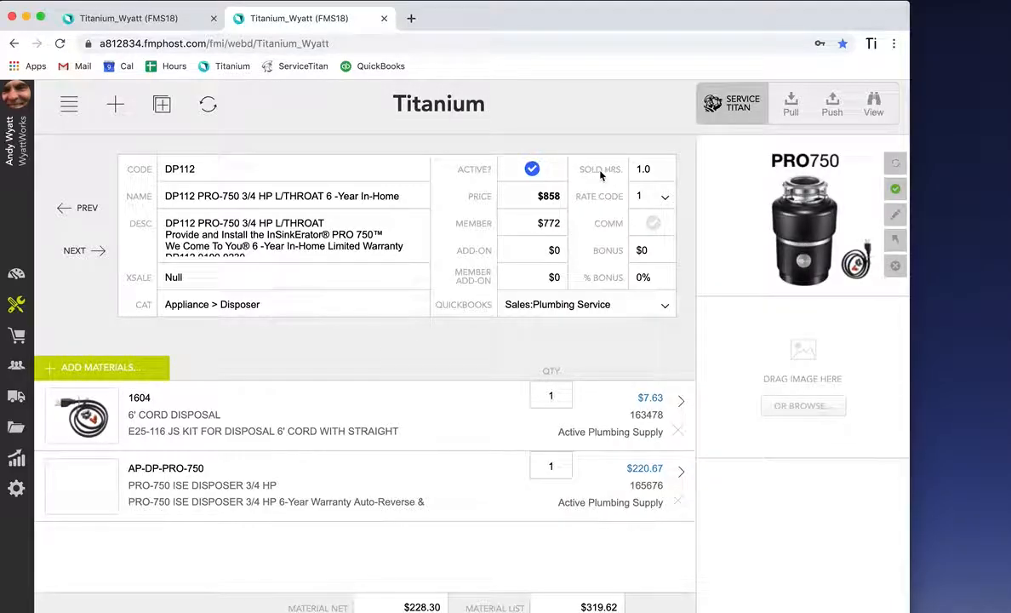
Step: Try setting the service's sold hours to .75, then set them back to 1.0
{"action": "left_click", "coordinate": [655, 169]}
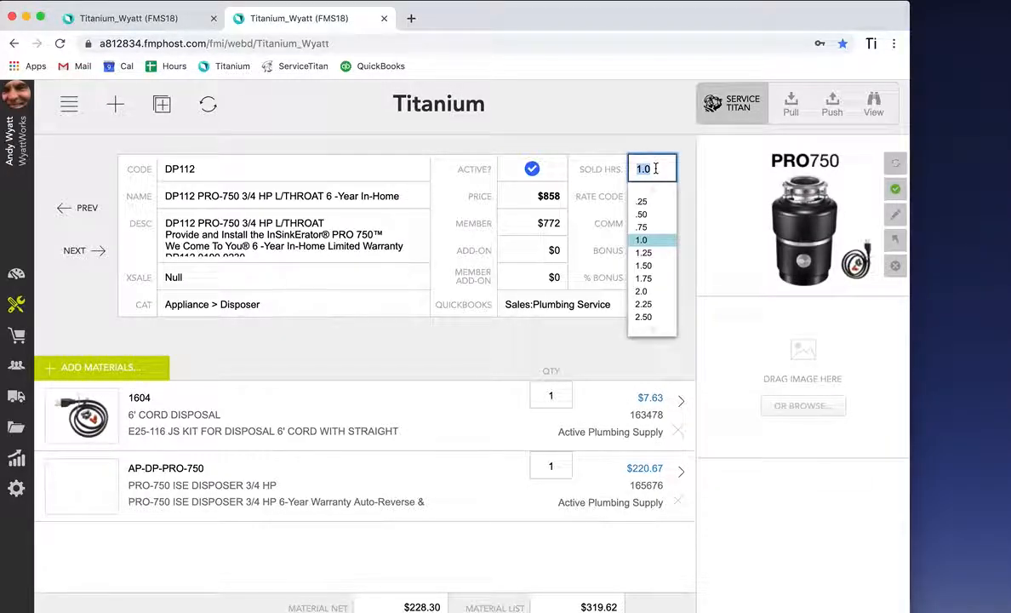
{"action": "left_click", "coordinate": [643, 228]}
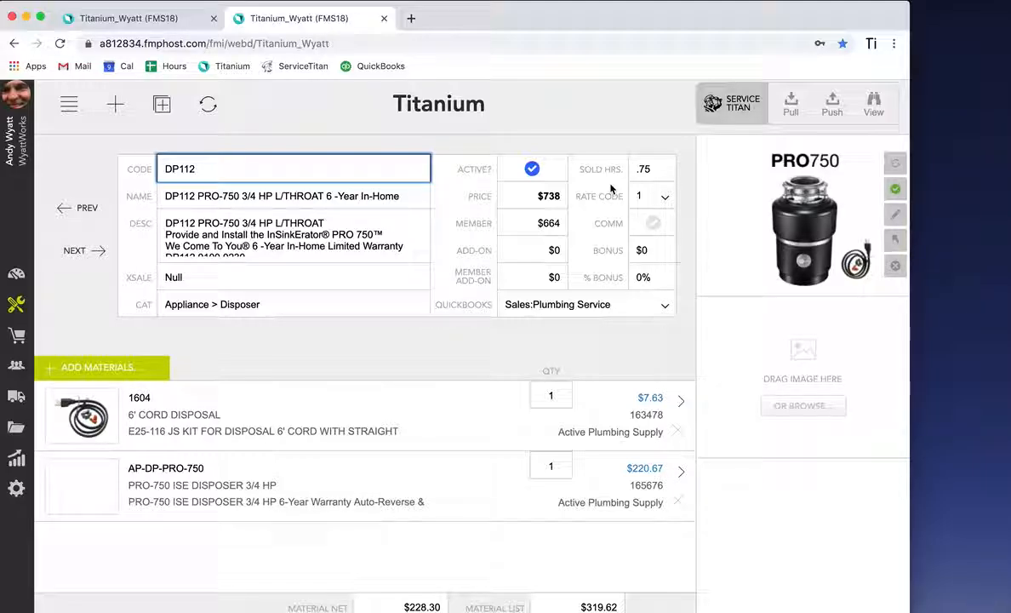
{"action": "left_click", "coordinate": [651, 168]}
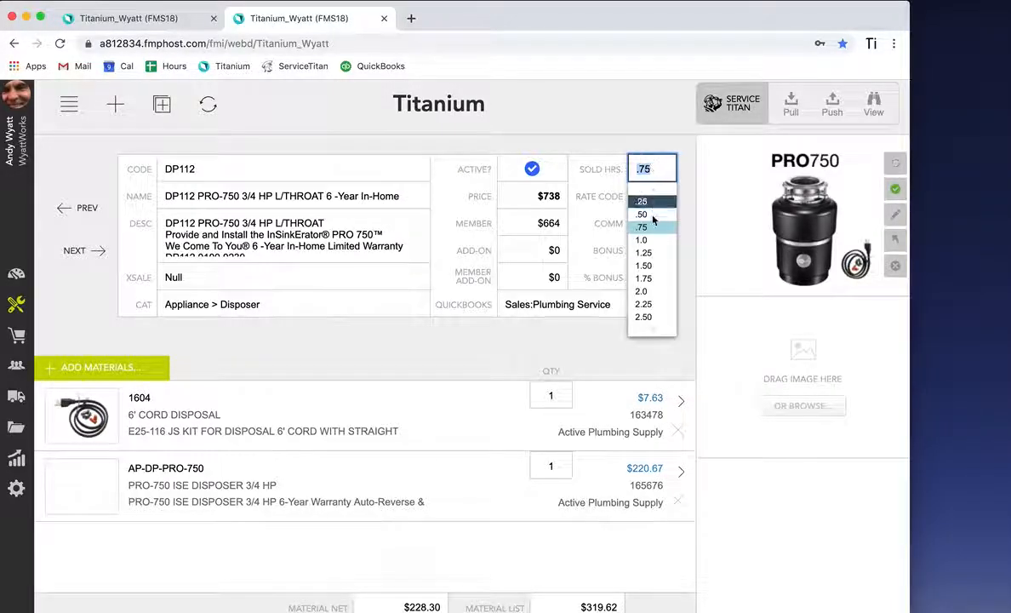
{"action": "left_click", "coordinate": [652, 240]}
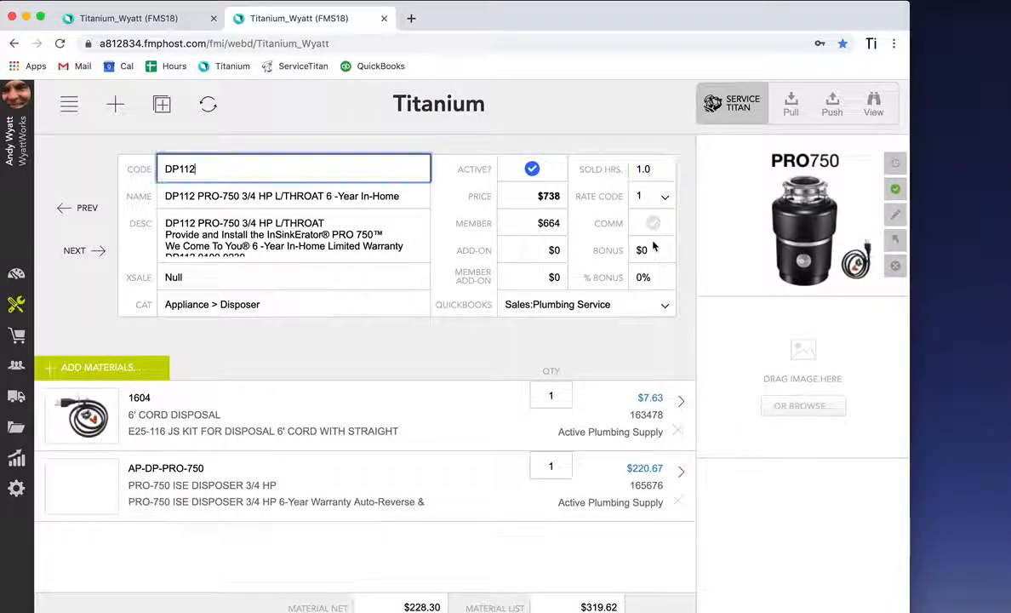
{"action": "left_click", "coordinate": [622, 362]}
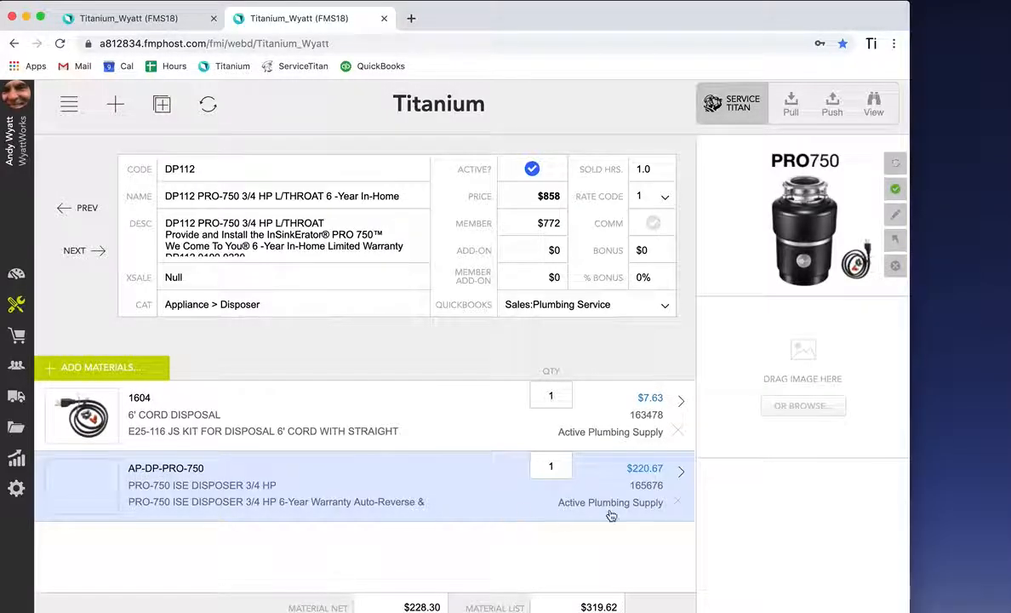
Step: Delete the AP-DP-PRO-750 material from the service
{"action": "left_click", "coordinate": [678, 502]}
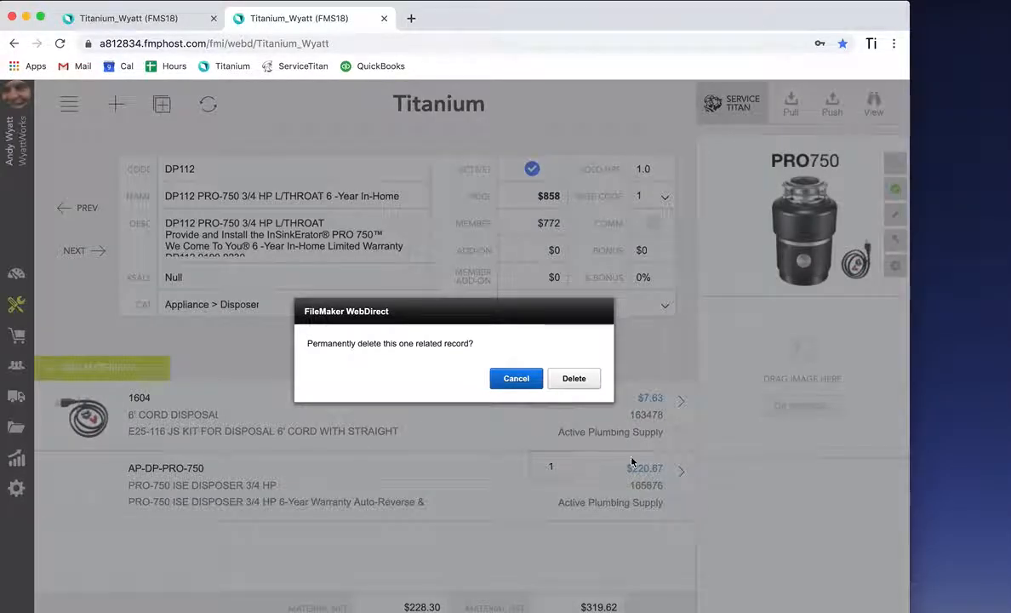
{"action": "left_click", "coordinate": [582, 383]}
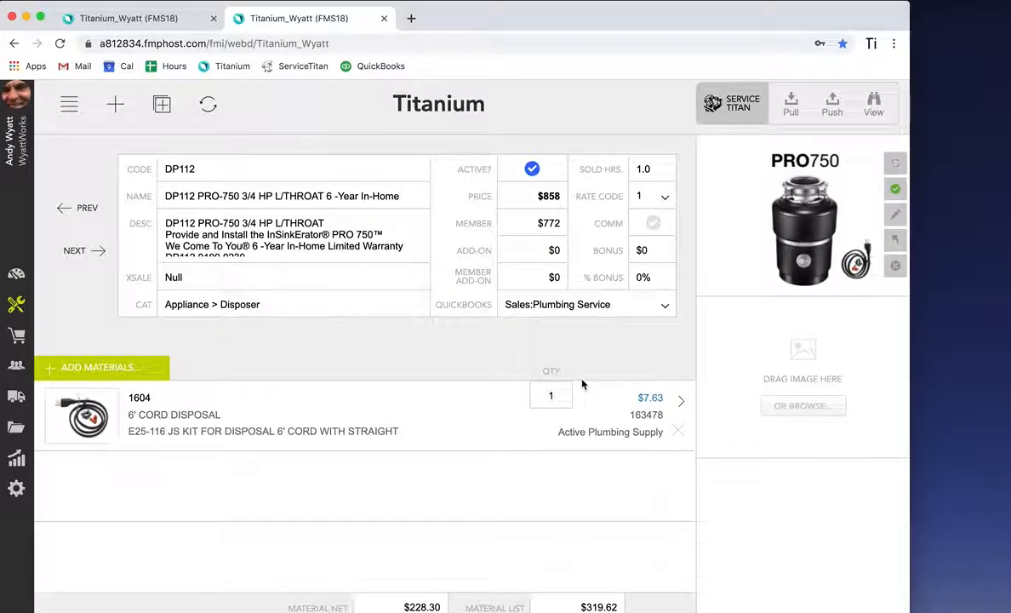
Step: Add materials by searching for disposer and pick the PRO-750 ISE DISPOSER 3/4 HP item
{"action": "left_click", "coordinate": [135, 376]}
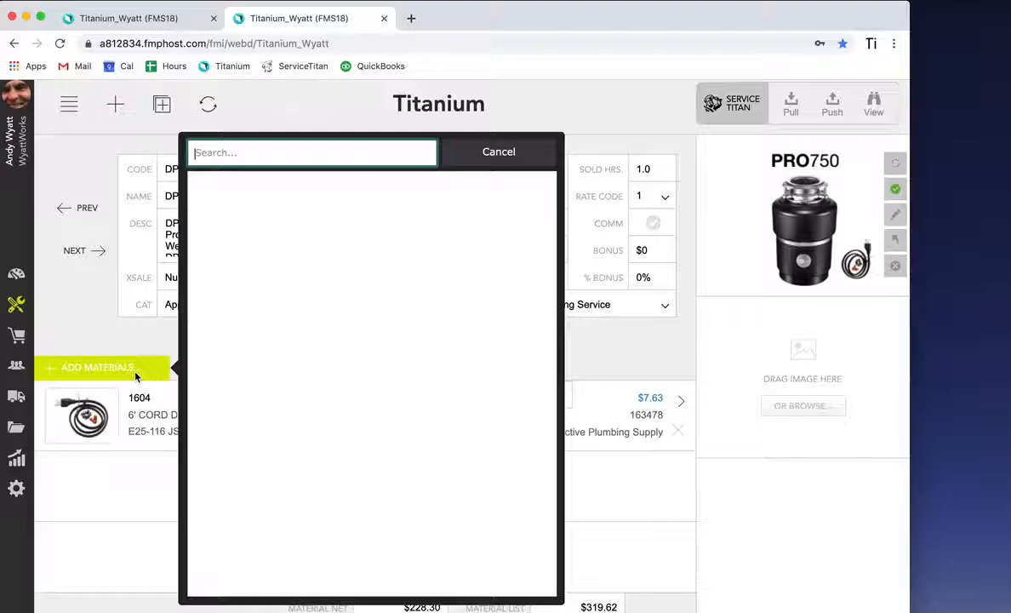
{"action": "type", "text": "disposer"}
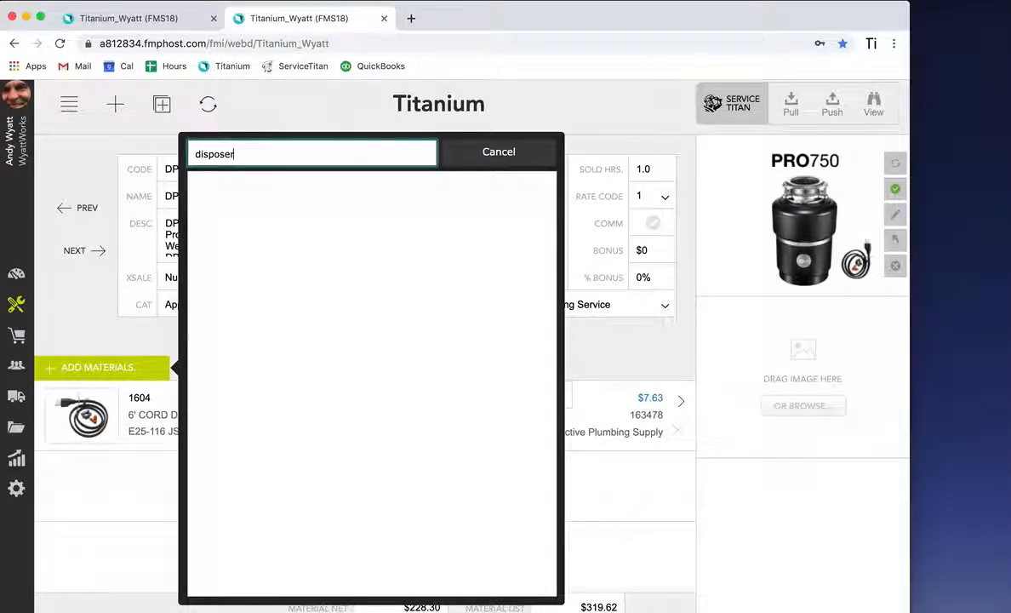
{"action": "key", "text": "Return"}
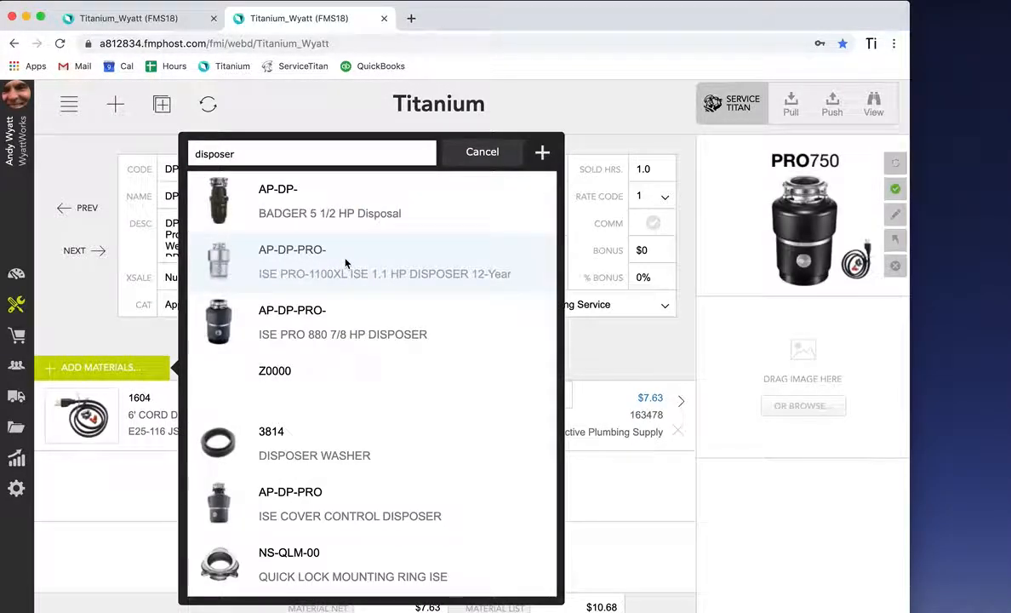
{"action": "scroll", "coordinate": [323, 413], "scroll_direction": "down", "scroll_amount": 3}
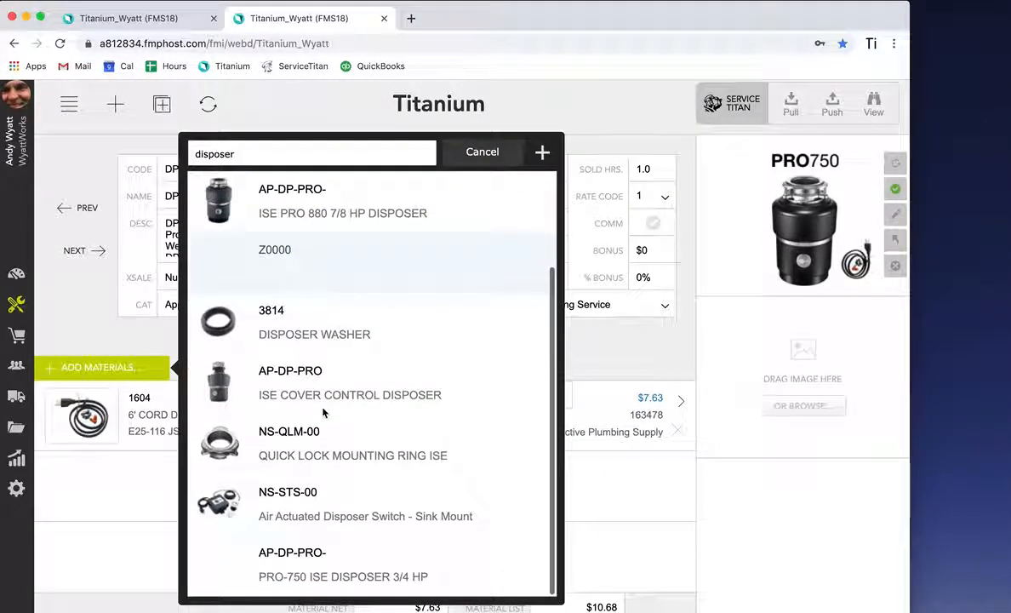
{"action": "left_click", "coordinate": [308, 581]}
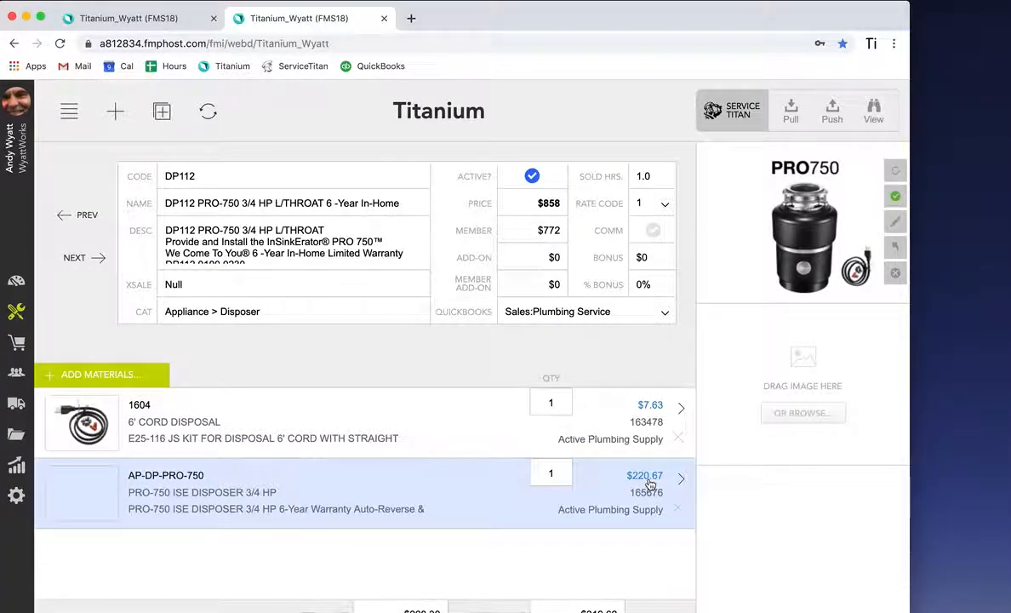
Step: Open the AP-DP-PRO-750 material's supplier web page and save its enlarged product image to the desktop
{"action": "left_click", "coordinate": [358, 490]}
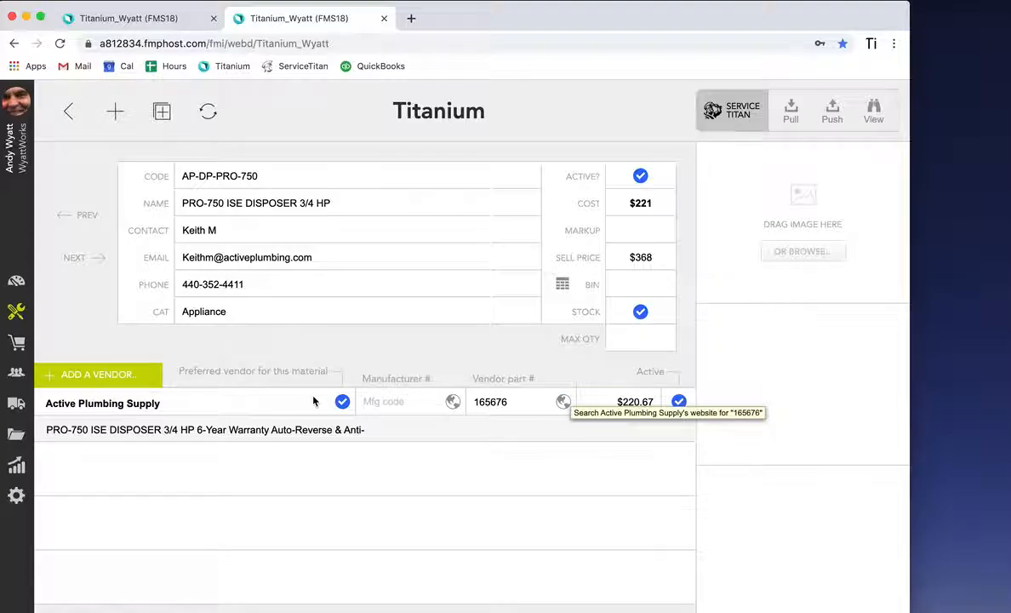
{"action": "left_click", "coordinate": [564, 402]}
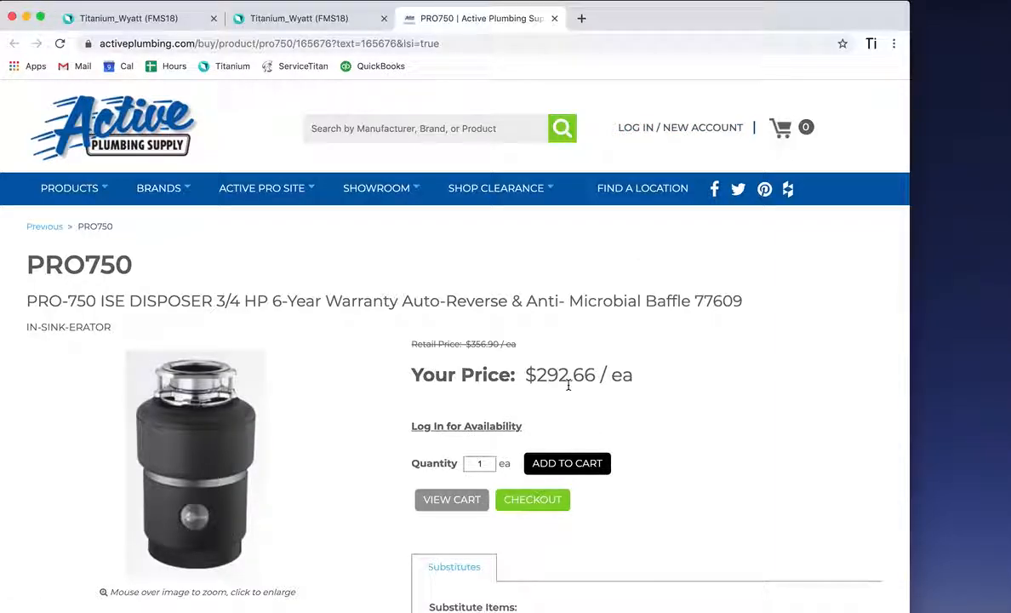
{"action": "left_click", "coordinate": [238, 468]}
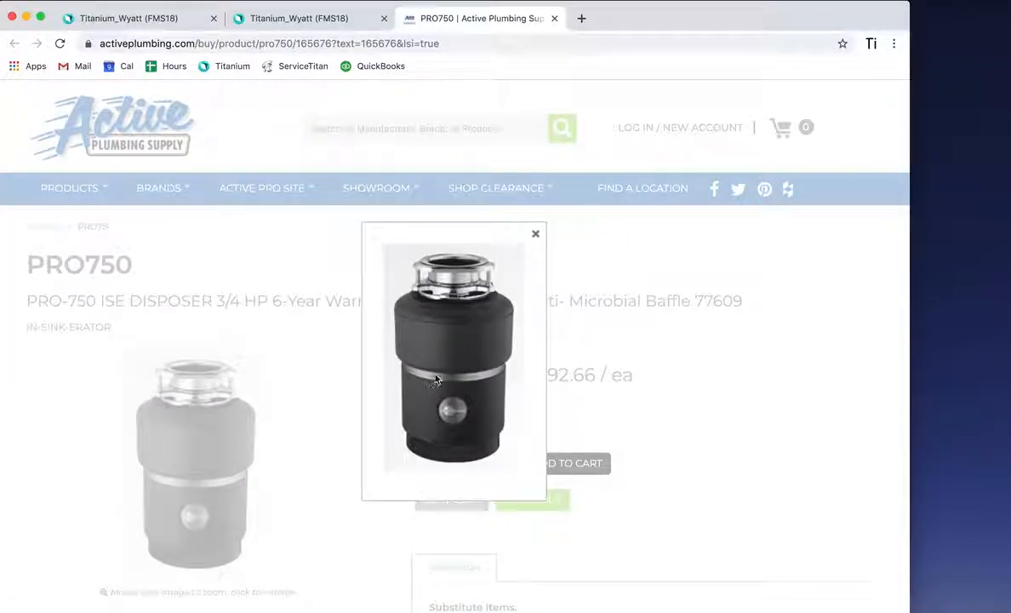
{"action": "left_click_drag", "start_coordinate": [419, 342], "coordinate": [937, 341]}
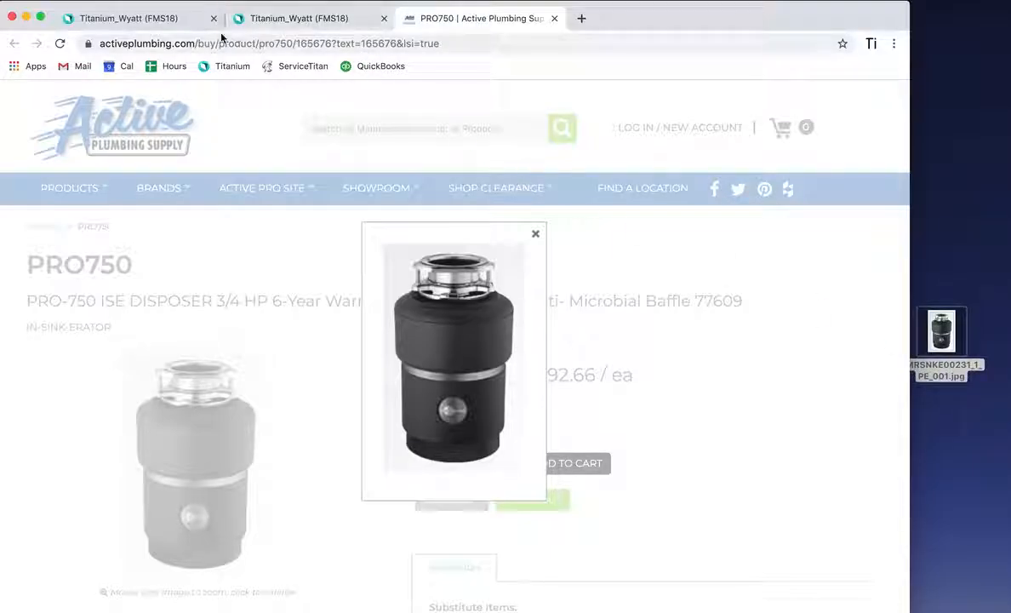
Step: Back in the material record, drag the saved disposer image into the image drop area
{"action": "left_click", "coordinate": [275, 26]}
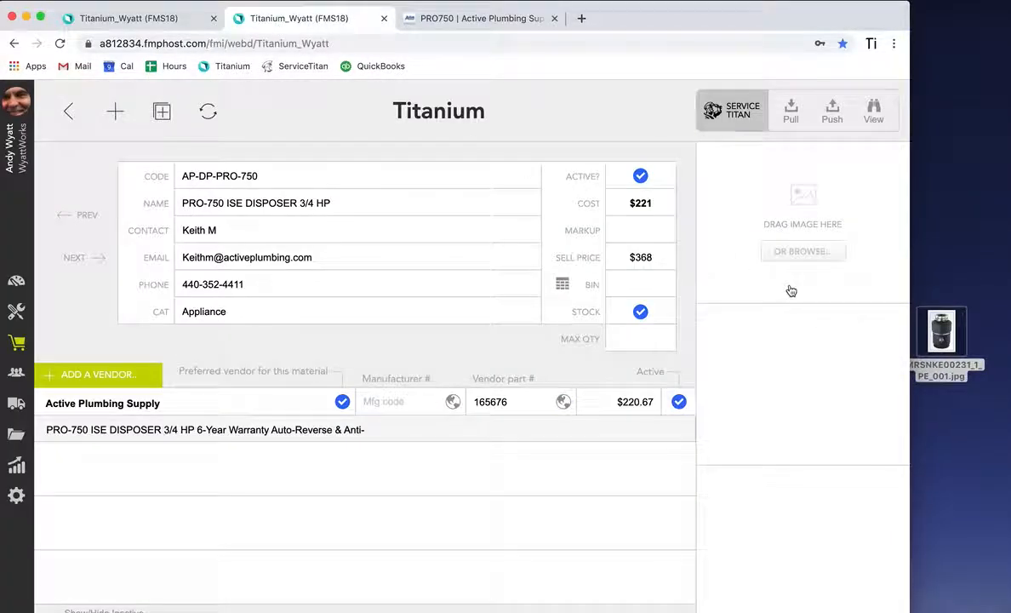
{"action": "left_click_drag", "start_coordinate": [942, 334], "coordinate": [804, 249]}
{"action": "left_click_drag", "start_coordinate": [943, 336], "coordinate": [805, 206]}
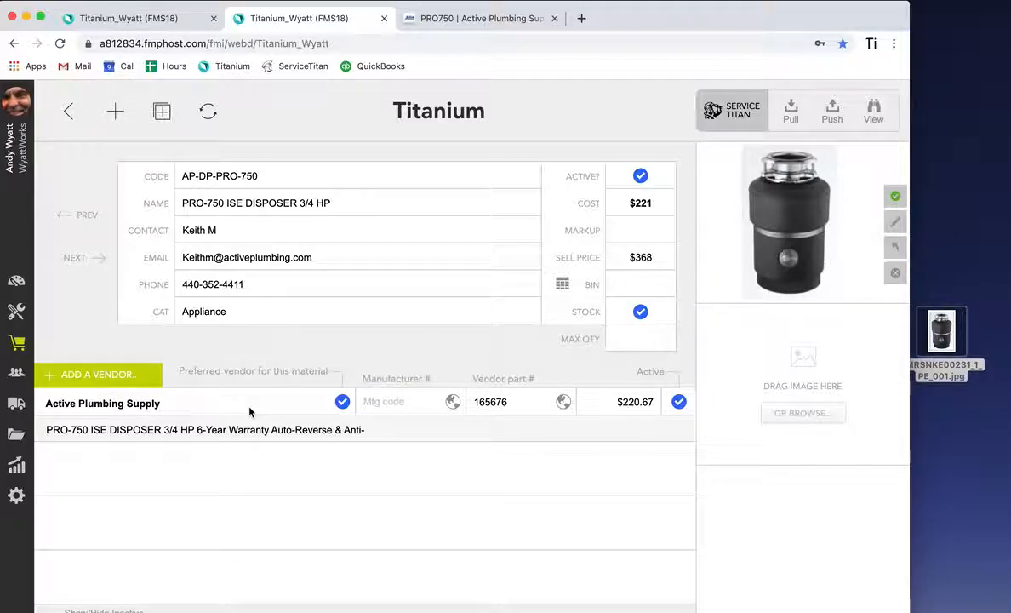
Step: Push the AP-DP-PRO-750 material to ServiceTitan and dismiss the confirmation
{"action": "left_click", "coordinate": [835, 111]}
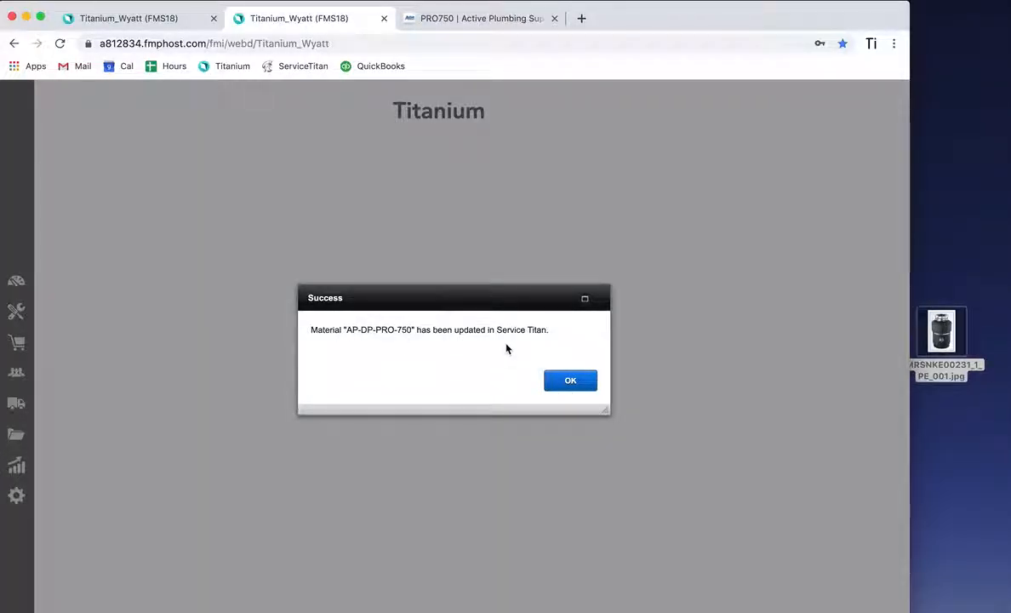
{"action": "left_click", "coordinate": [569, 379]}
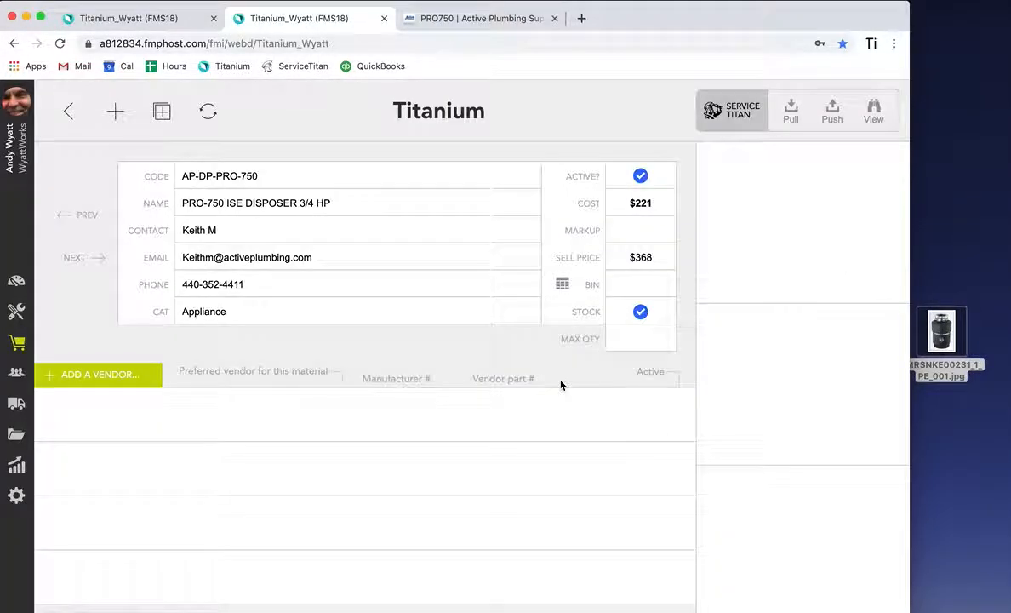
Step: View the material in ServiceTitan and review its details, image and vendor, then return to Titanium
{"action": "left_click", "coordinate": [873, 121]}
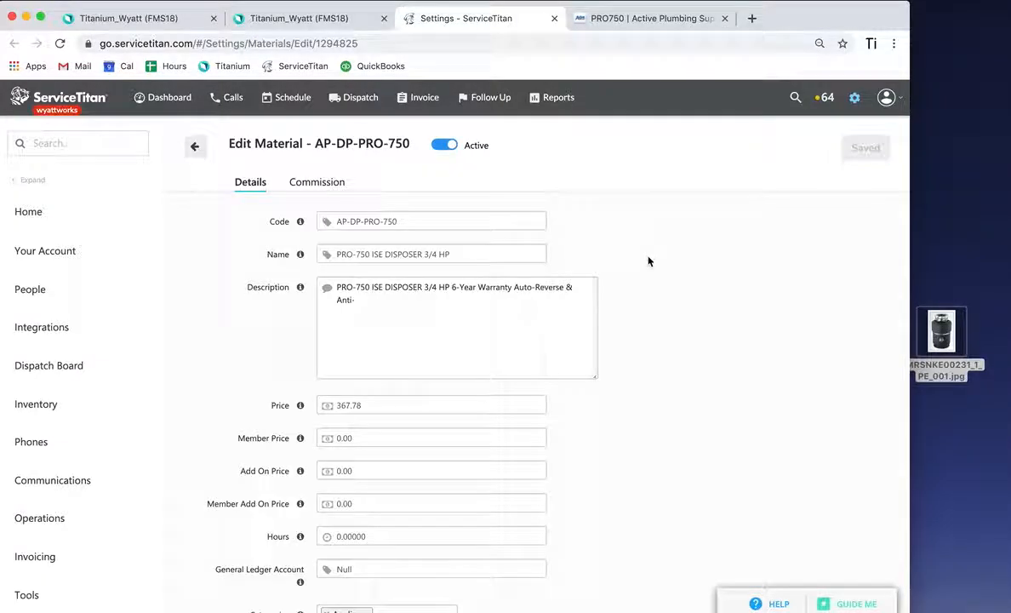
{"action": "scroll", "coordinate": [616, 379], "scroll_direction": "down", "scroll_amount": 6}
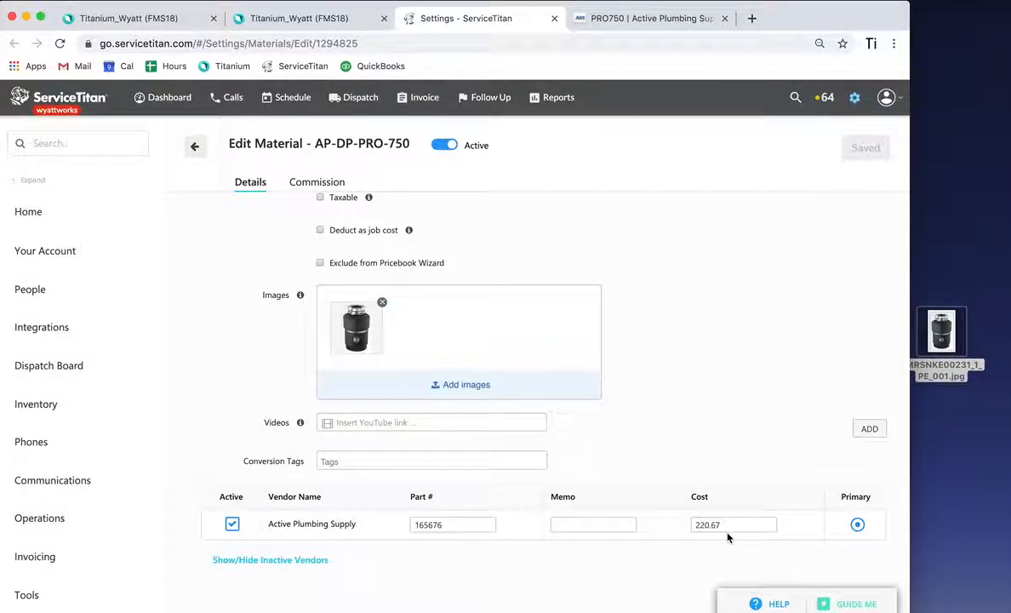
{"action": "scroll", "coordinate": [729, 536], "scroll_direction": "up", "scroll_amount": 10}
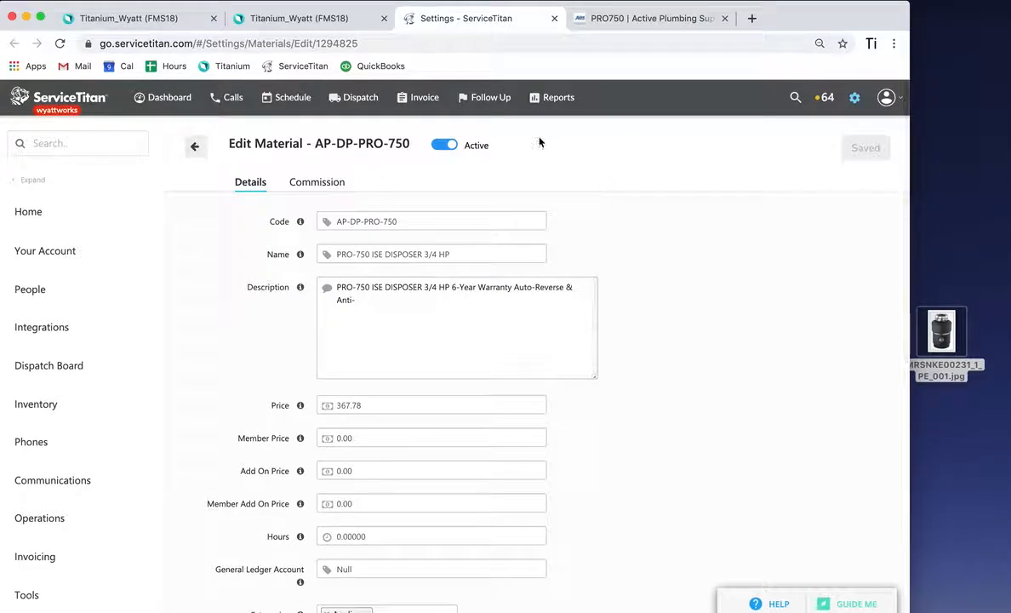
{"action": "left_click", "coordinate": [332, 19]}
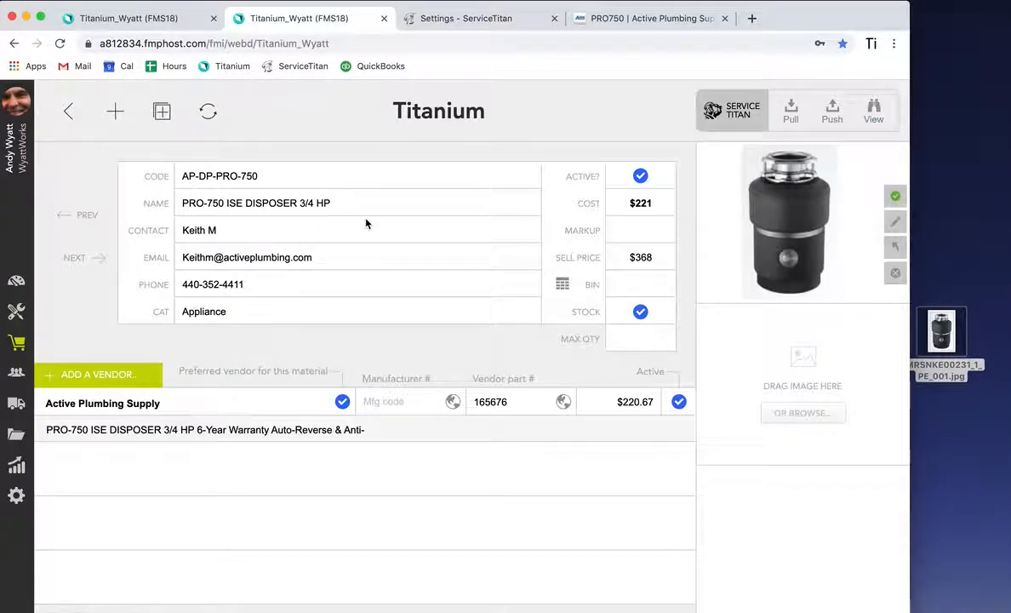
Step: Add Barnett as an additional vendor for the material
{"action": "left_click", "coordinate": [114, 378]}
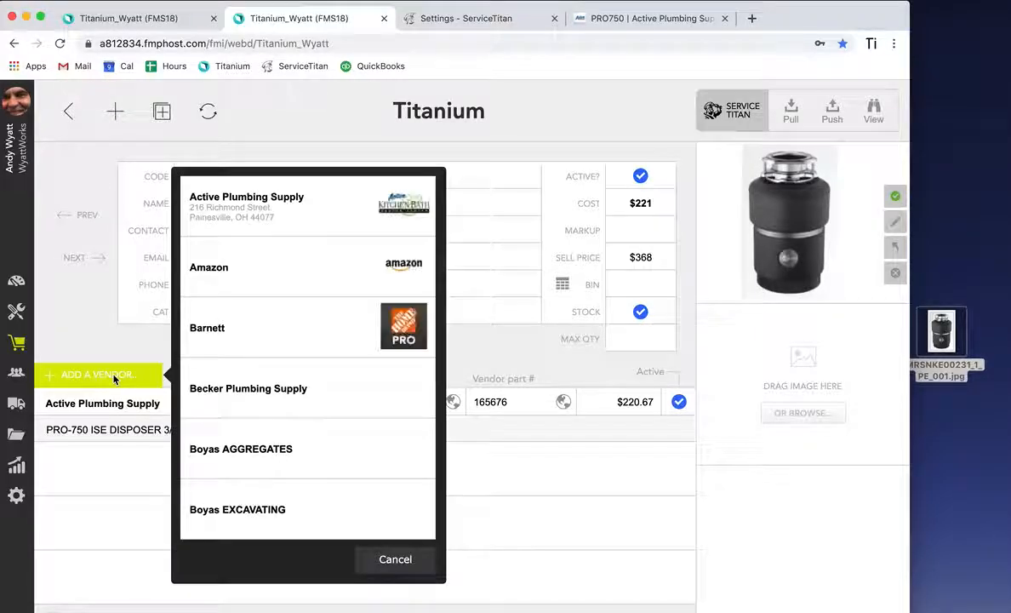
{"action": "left_click", "coordinate": [396, 328]}
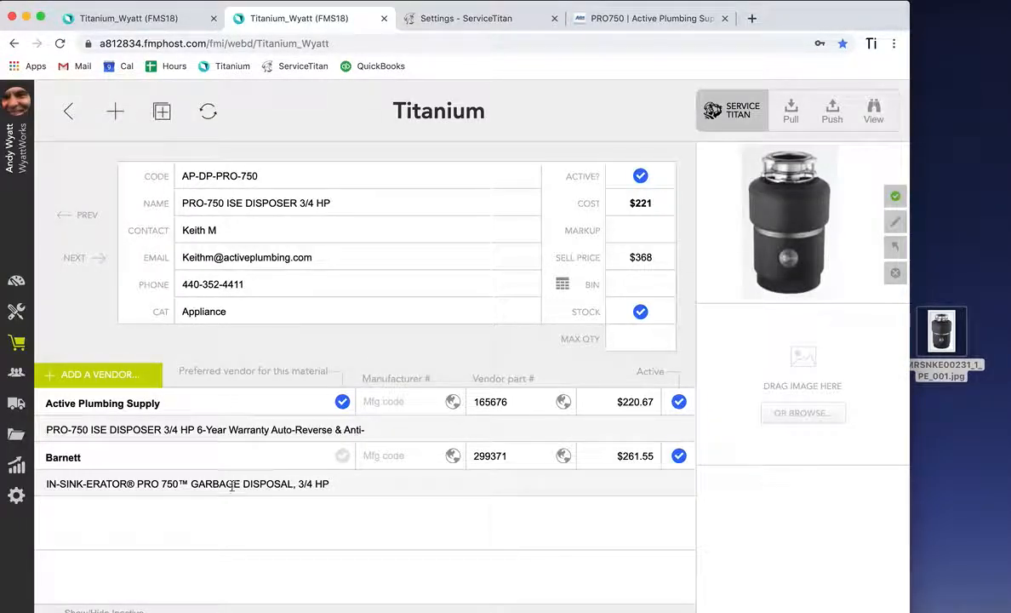
Step: Open Barnett's web page for the material to check its price, then return to Titanium
{"action": "left_click", "coordinate": [563, 457]}
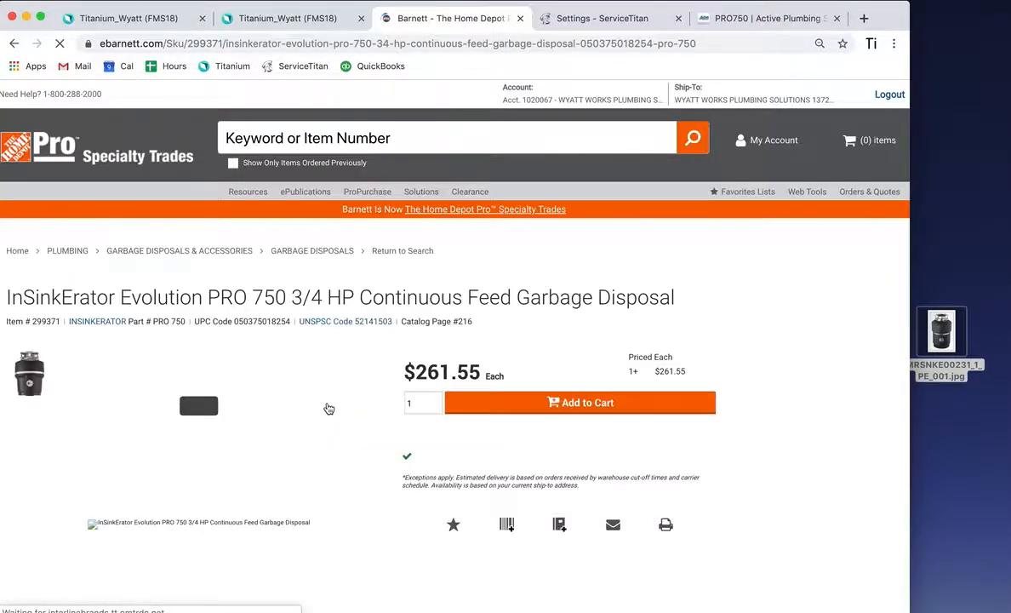
{"action": "left_click_drag", "start_coordinate": [482, 374], "coordinate": [417, 377]}
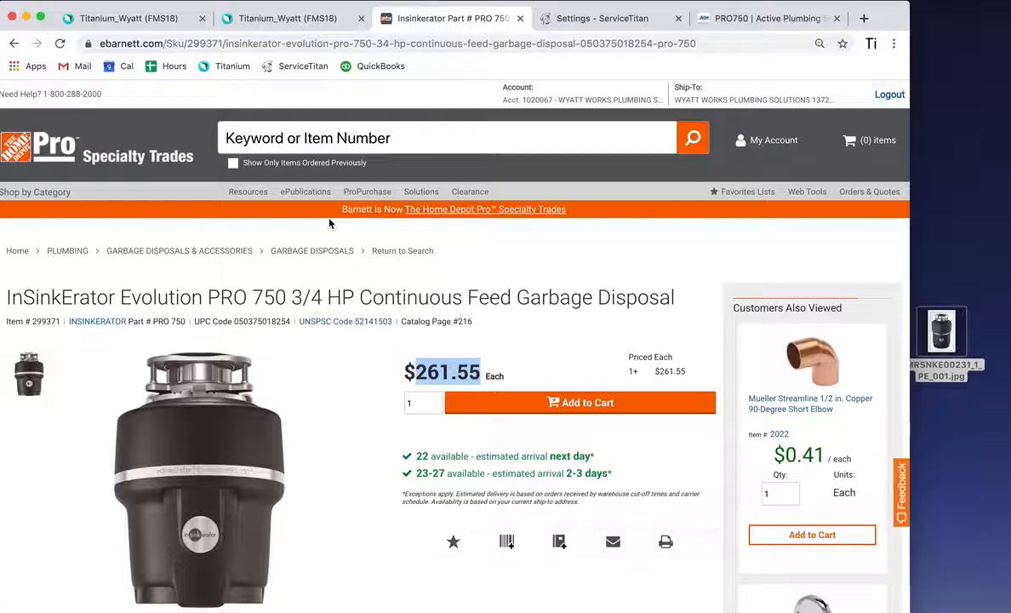
{"action": "left_click", "coordinate": [292, 19]}
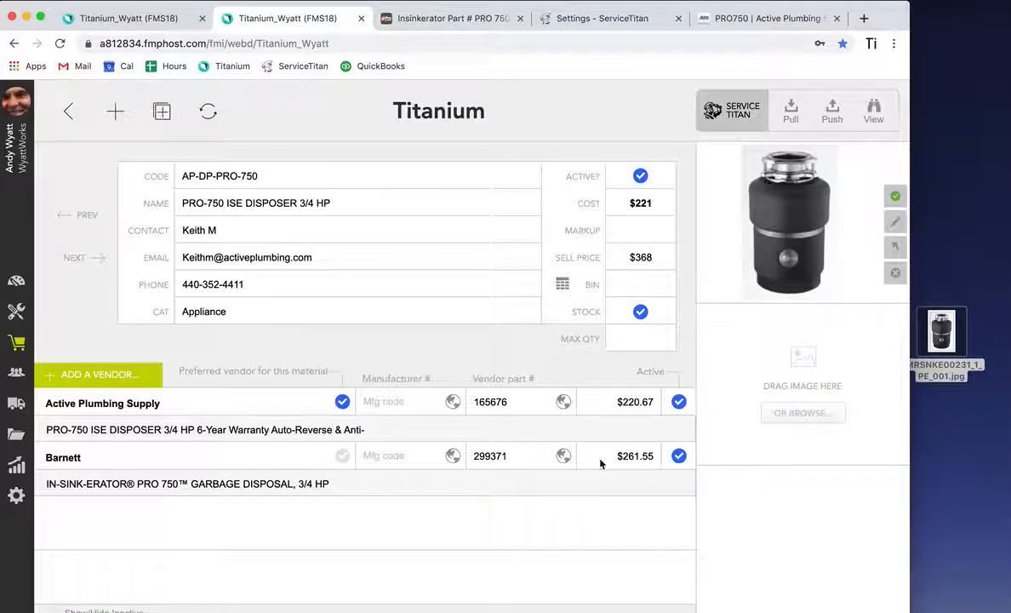
Step: Push the material to ServiceTitan again and check its image and both vendors there, then return to Titanium
{"action": "left_click", "coordinate": [830, 117]}
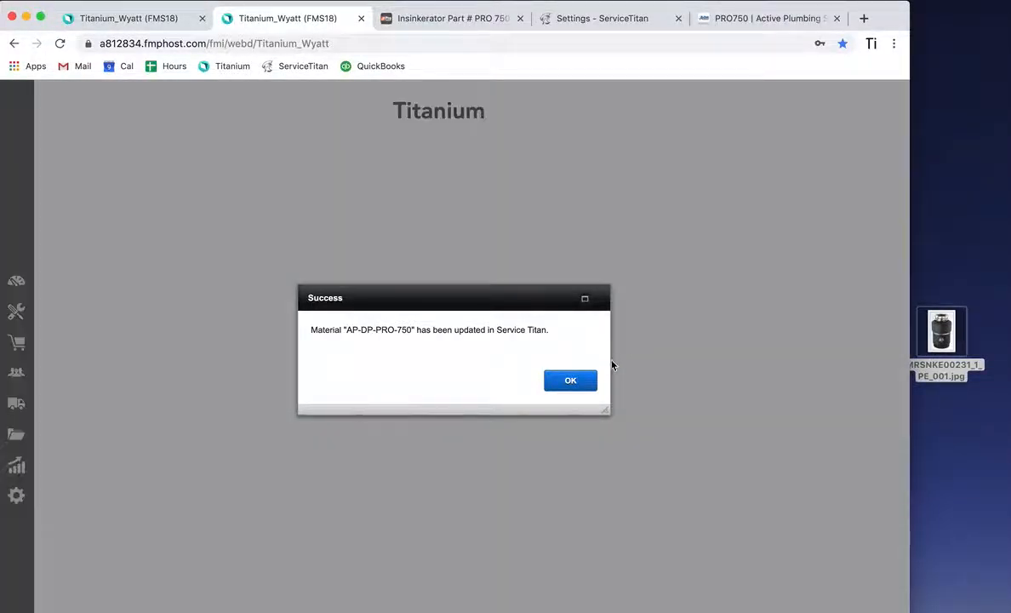
{"action": "left_click", "coordinate": [587, 382]}
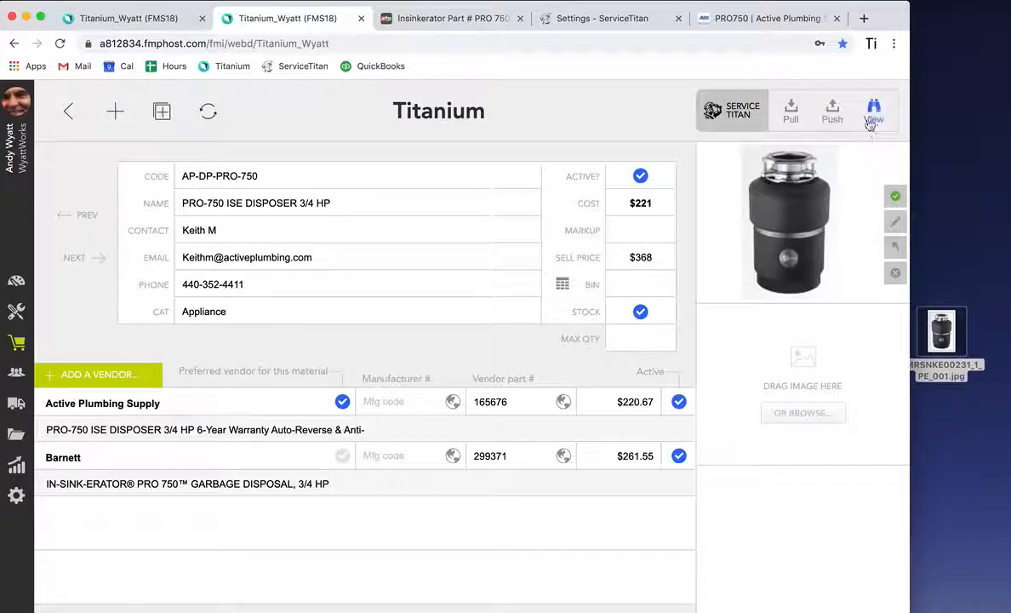
{"action": "left_click", "coordinate": [867, 122]}
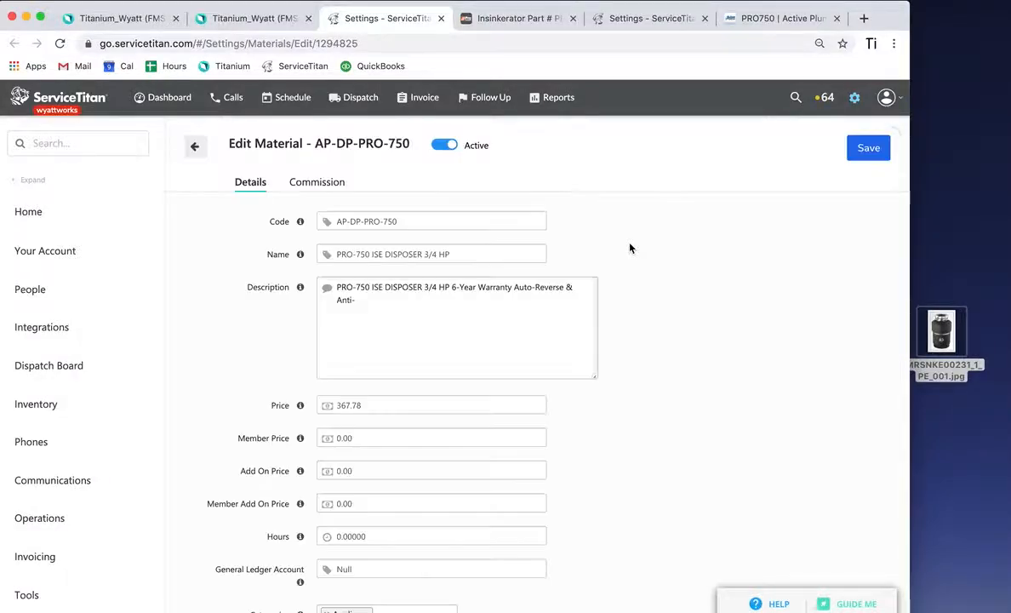
{"action": "scroll", "coordinate": [621, 356], "scroll_direction": "down", "scroll_amount": 10}
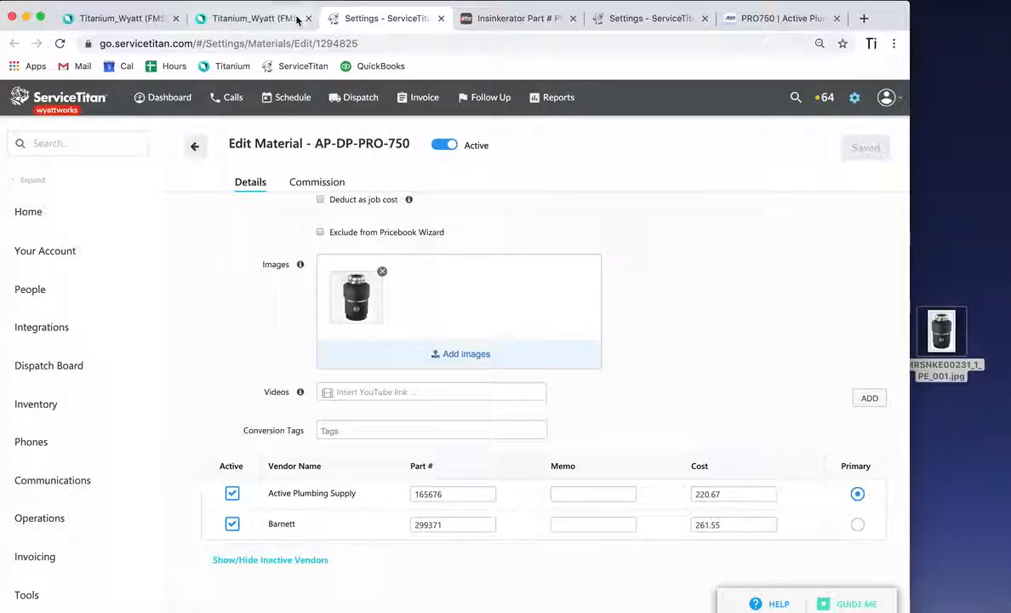
{"action": "left_click", "coordinate": [255, 18]}
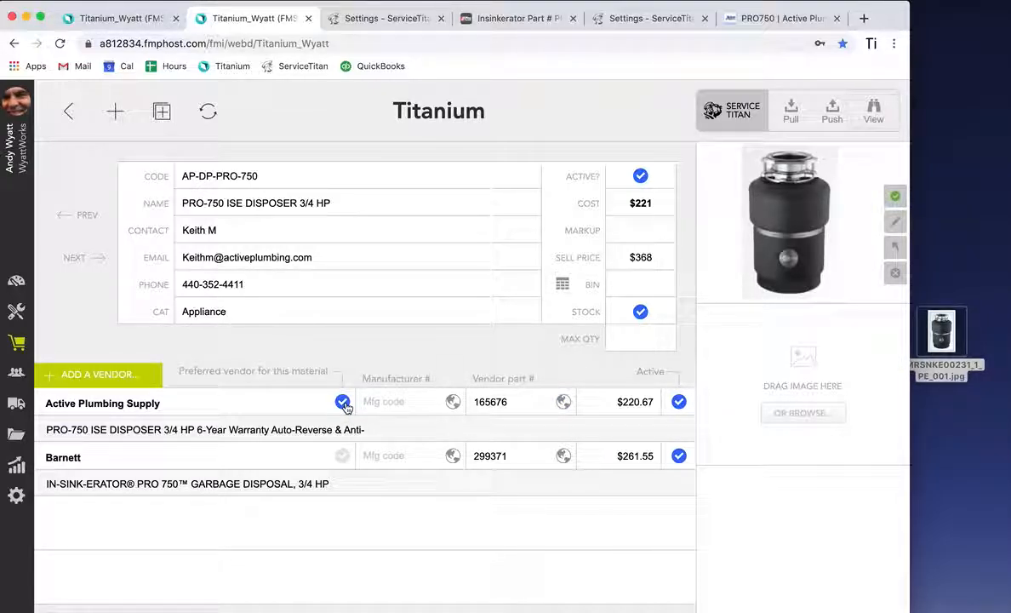
Step: Change the material code to AP-DP-PRO-750 Edit and push the change to ServiceTitan
{"action": "left_click", "coordinate": [261, 177]}
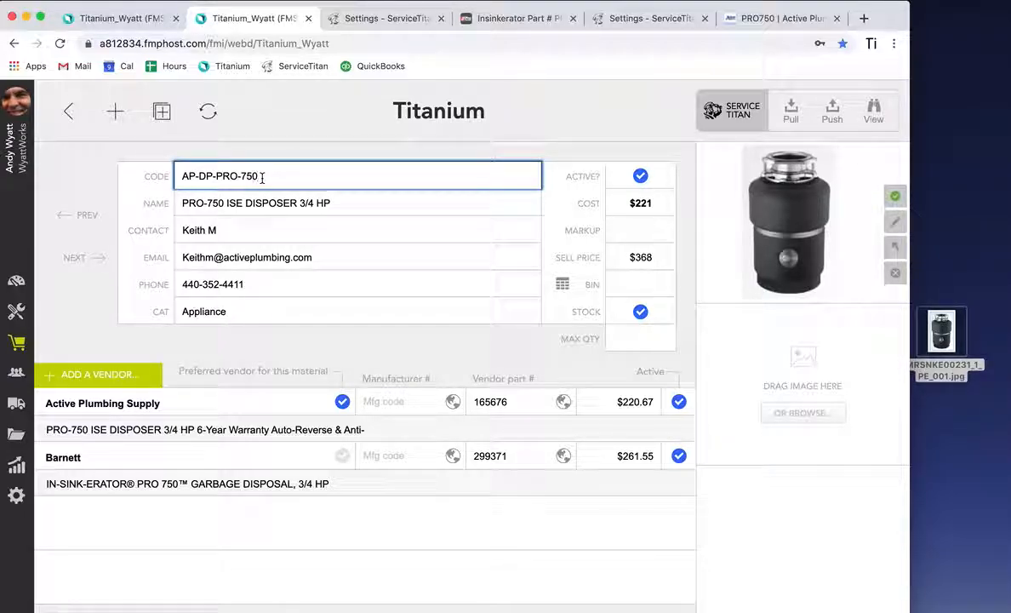
{"action": "type", "text": "Eidit"}
{"action": "left_click", "coordinate": [308, 143]}
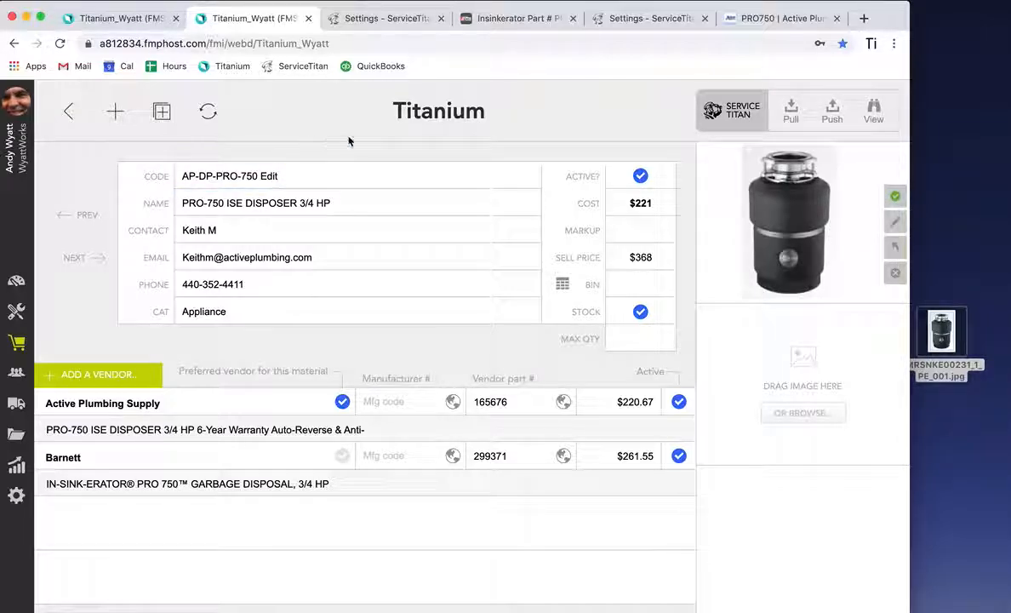
{"action": "left_click", "coordinate": [835, 113]}
{"action": "left_click", "coordinate": [568, 379]}
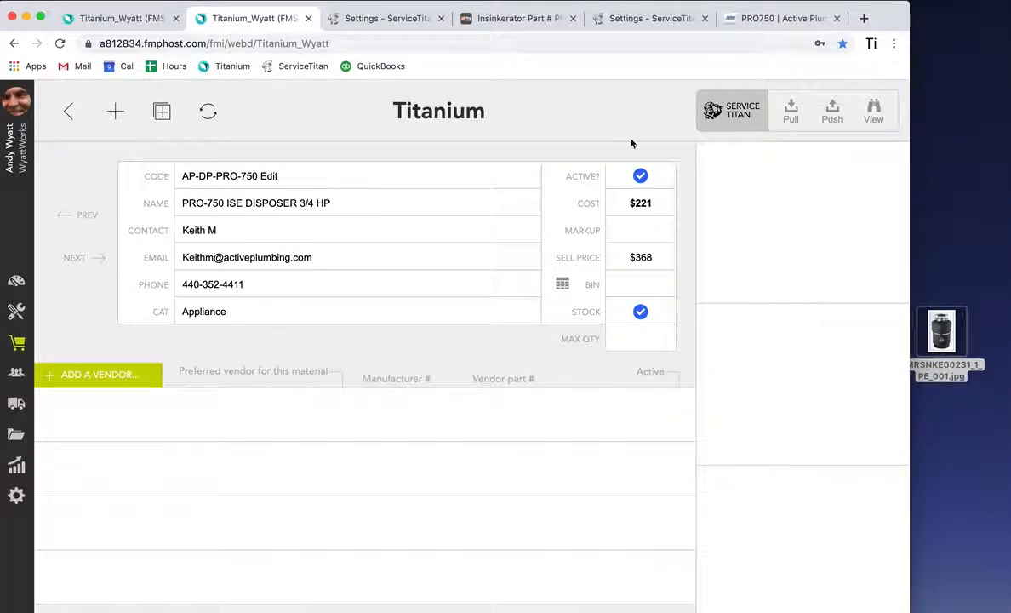
Step: View the renamed material in ServiceTitan, then return to Titanium
{"action": "left_click", "coordinate": [874, 113]}
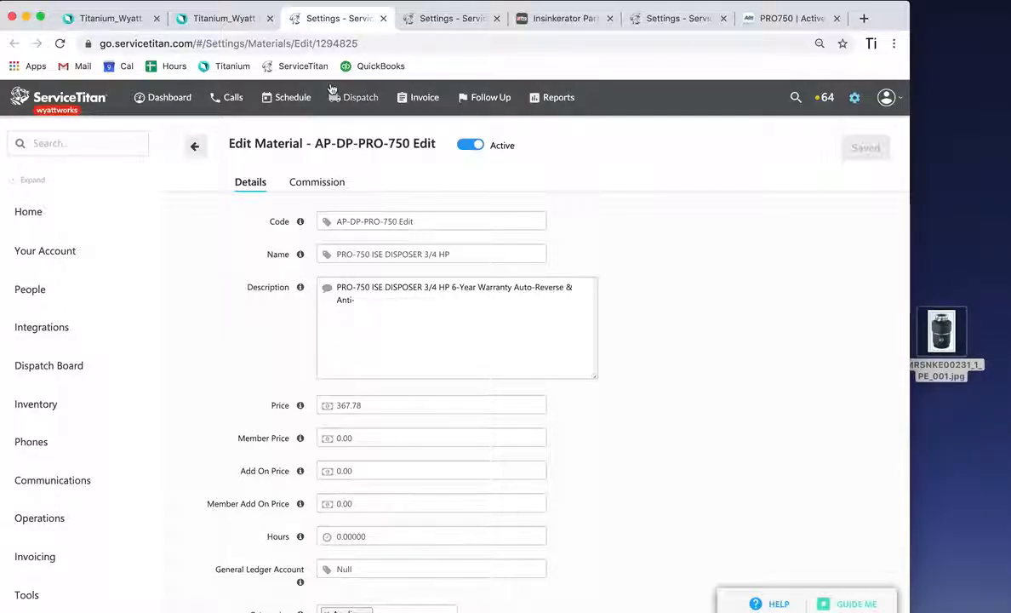
{"action": "left_click", "coordinate": [220, 18]}
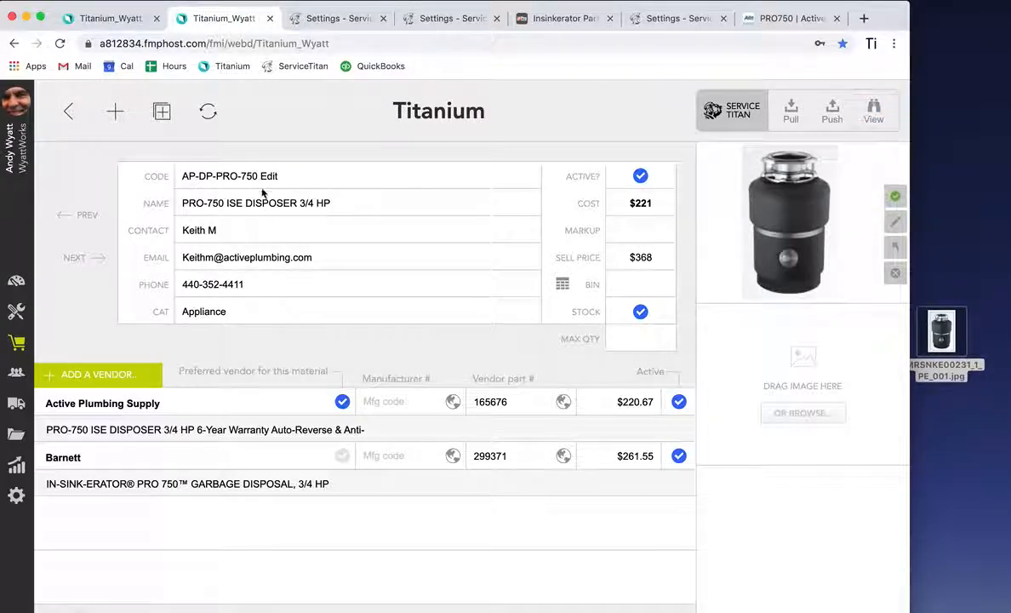
Step: Restore the material code to AP-DP-PRO-750 and push it to ServiceTitan again
{"action": "left_click_drag", "start_coordinate": [258, 176], "coordinate": [285, 178]}
{"action": "key", "text": "BackSpace"}
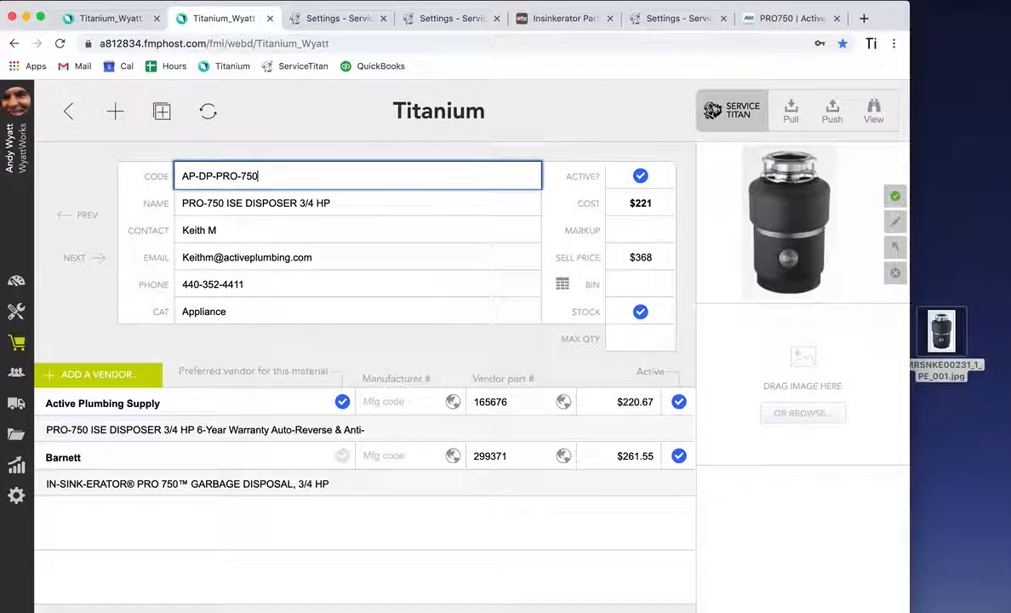
{"action": "left_click", "coordinate": [581, 119]}
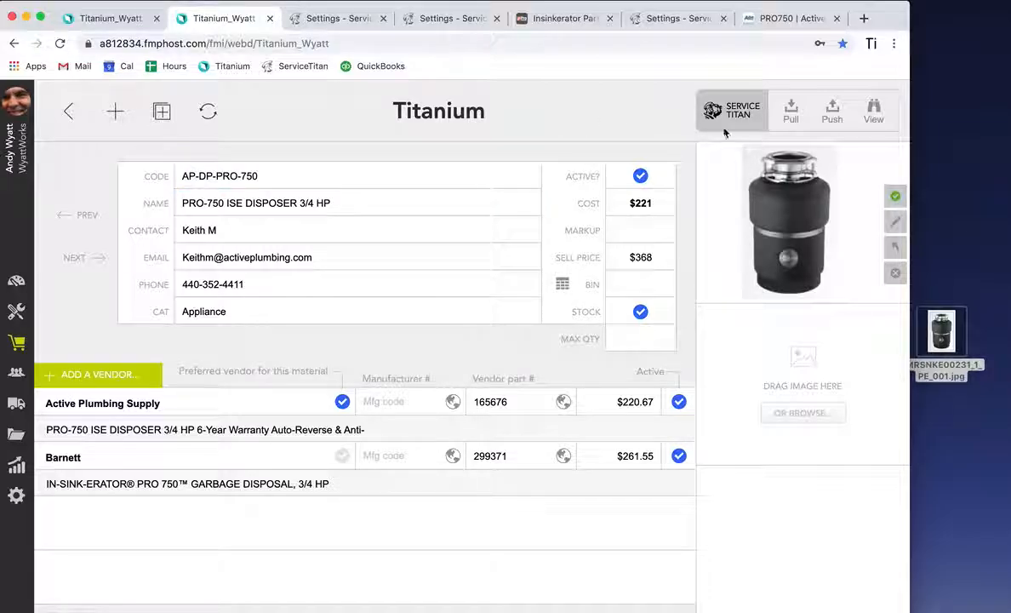
{"action": "left_click", "coordinate": [833, 116]}
{"action": "left_click", "coordinate": [571, 380]}
Step: Browse the materials navigation and open the services category list
{"action": "left_click", "coordinate": [18, 313]}
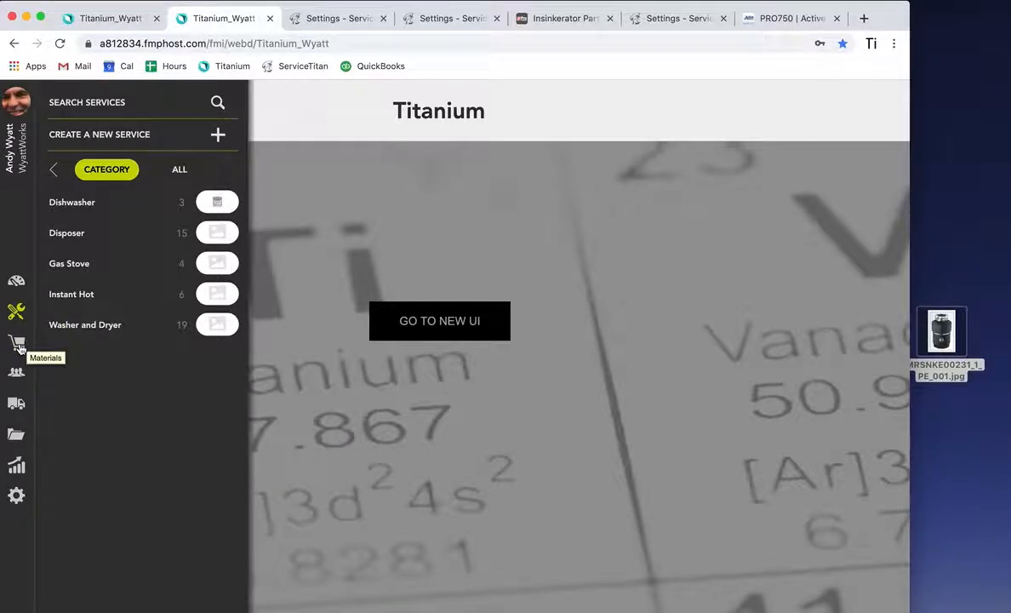
{"action": "left_click", "coordinate": [18, 342]}
{"action": "left_click", "coordinate": [71, 266]}
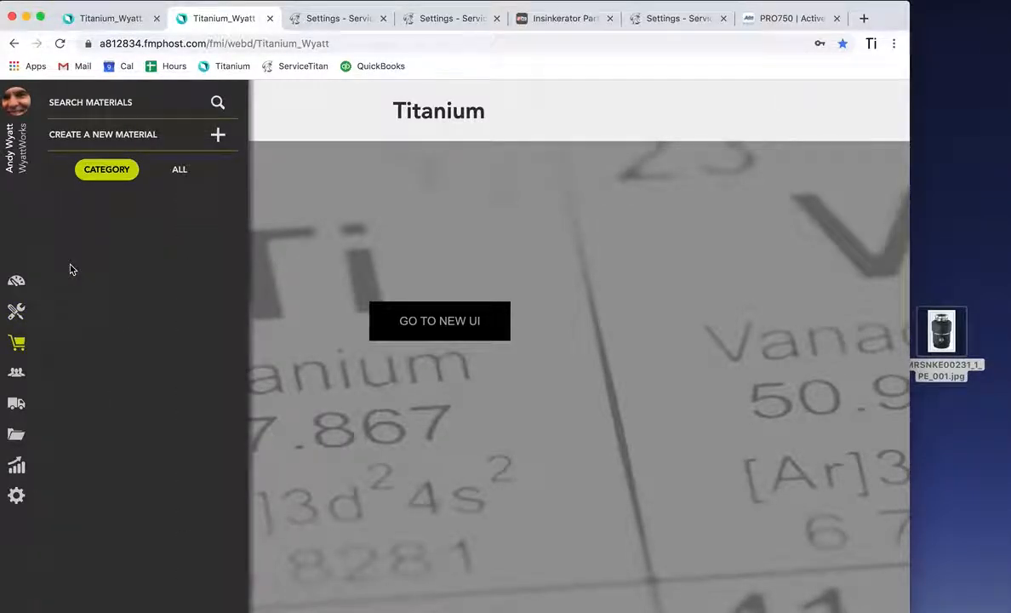
{"action": "left_click", "coordinate": [213, 324]}
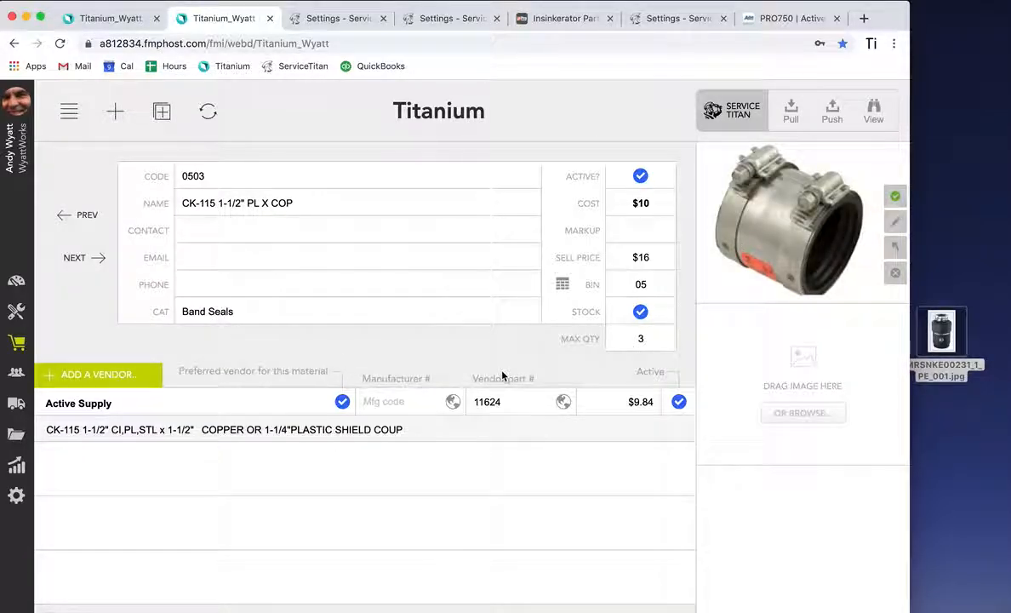
{"action": "left_click", "coordinate": [20, 313]}
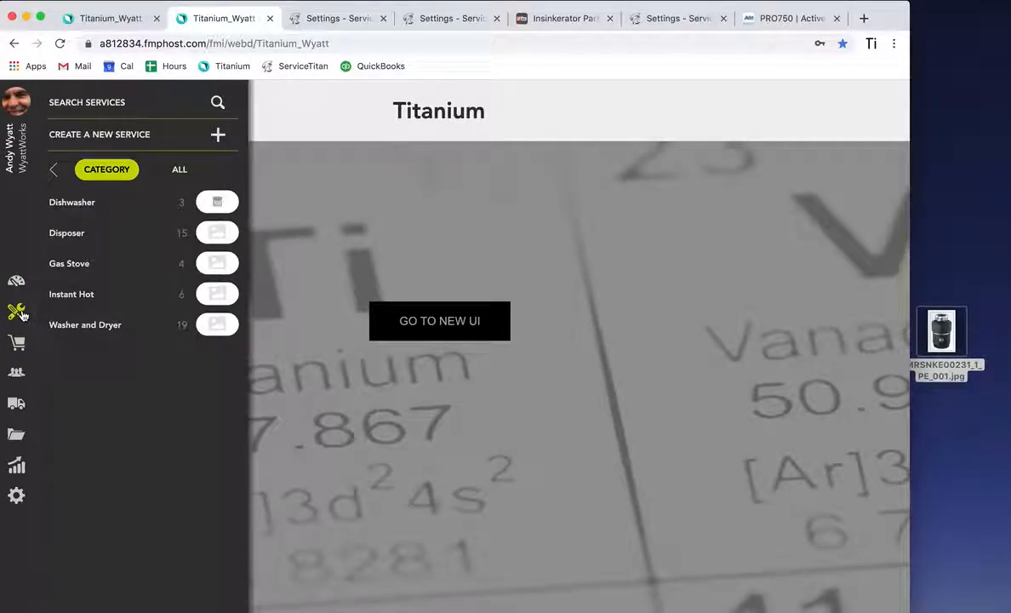